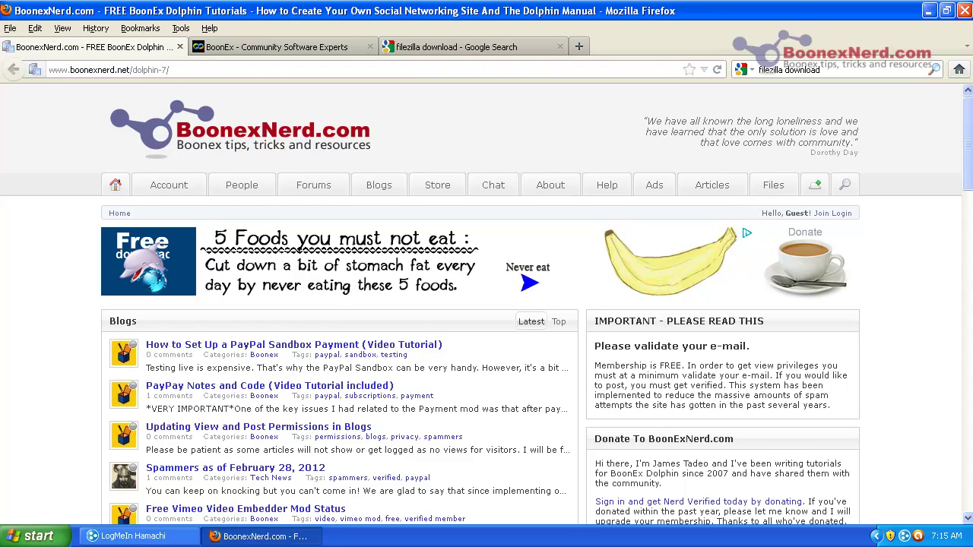
Step: Open BoonEx's Free Community Software download page and scroll to the Dolphin 7.0.9 download section
left_click(300, 47)
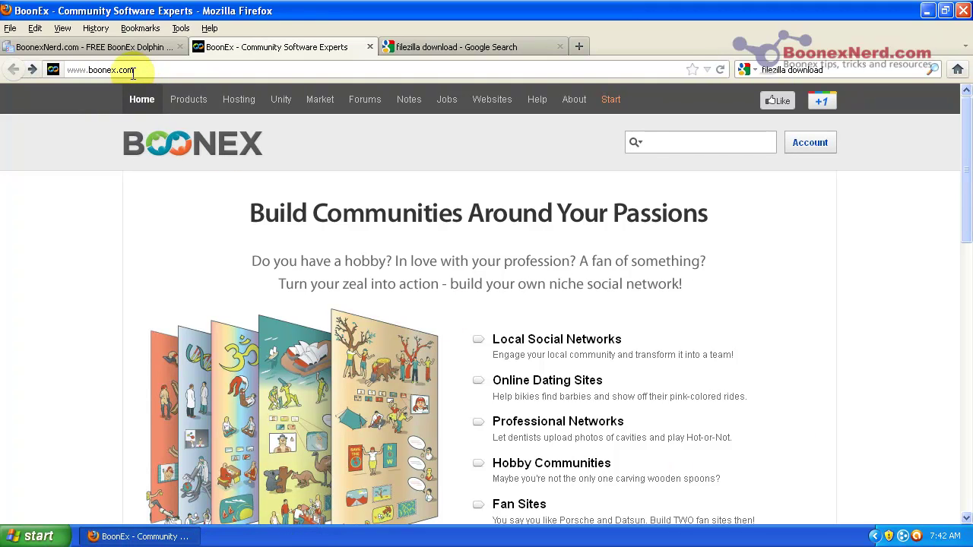
scroll(584, 220, "down", 10)
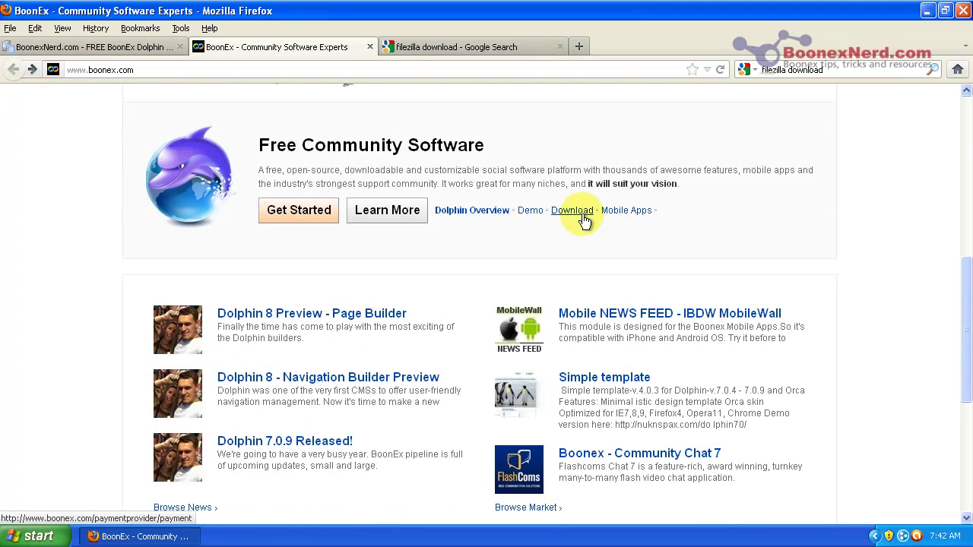
left_click(571, 210)
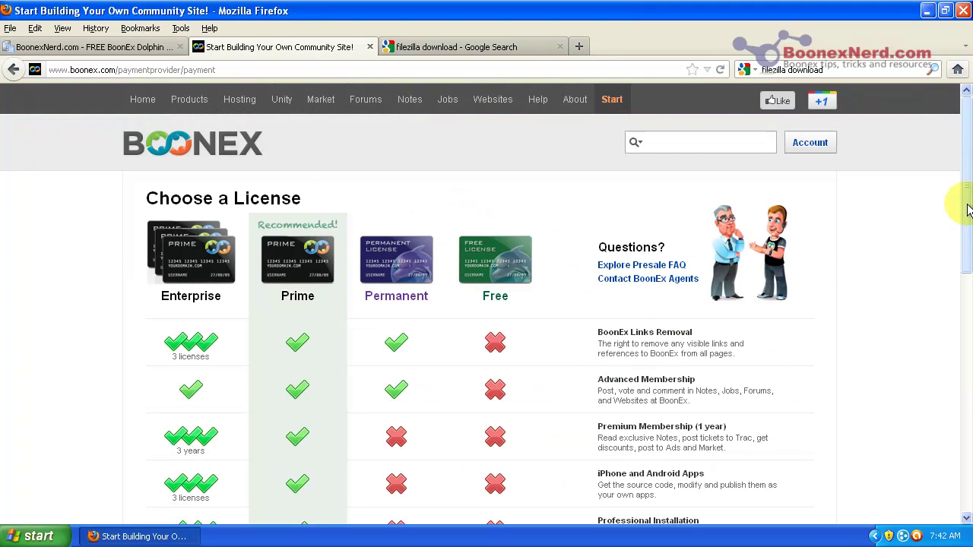
left_click_drag(966, 208, 919, 438)
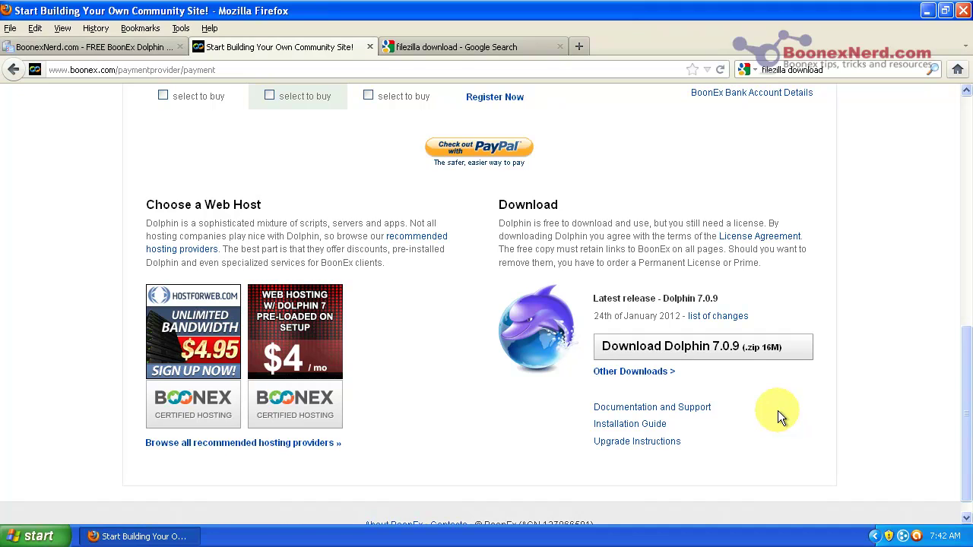
Step: Download Dolphin 7.0.9 and save the Dolphin-v.7.0.9 zip file to disk
left_click(737, 351)
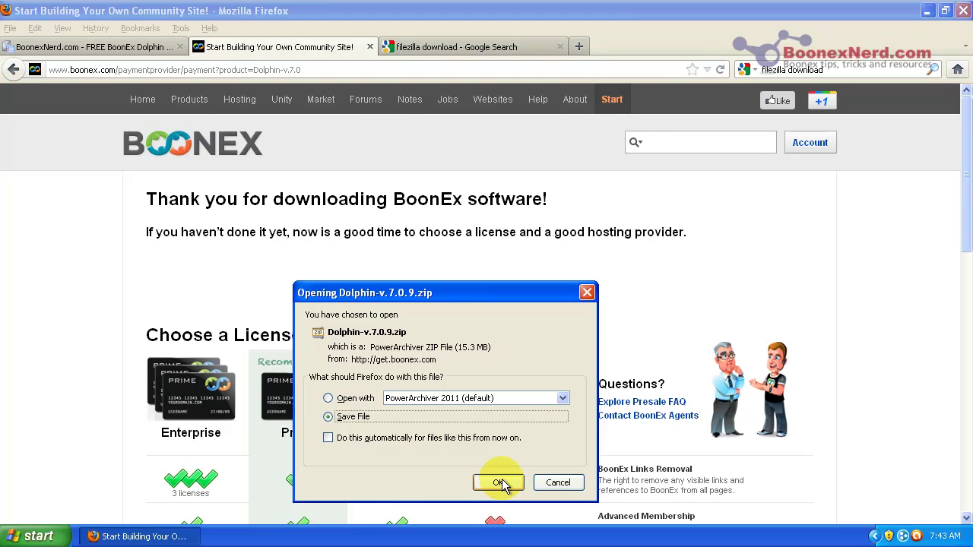
left_click(499, 483)
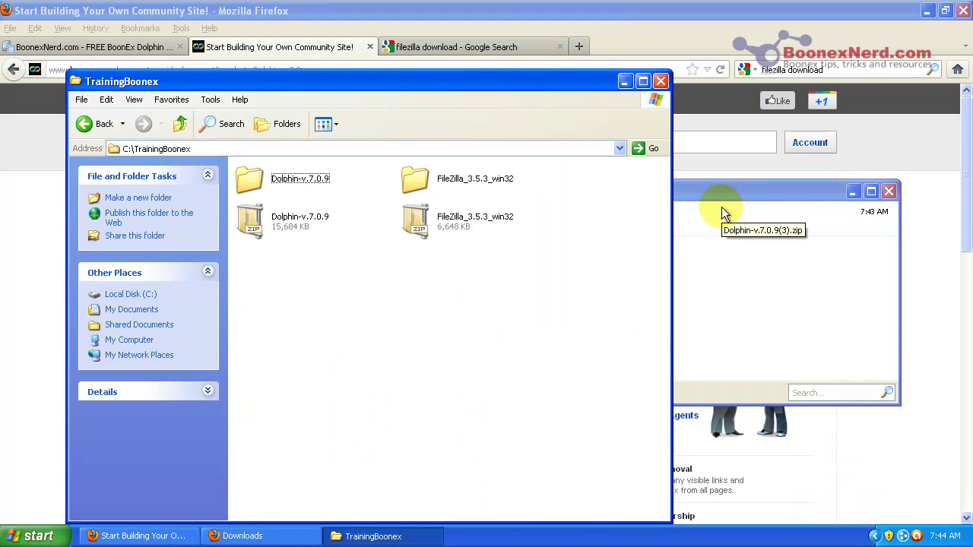
left_click(255, 225)
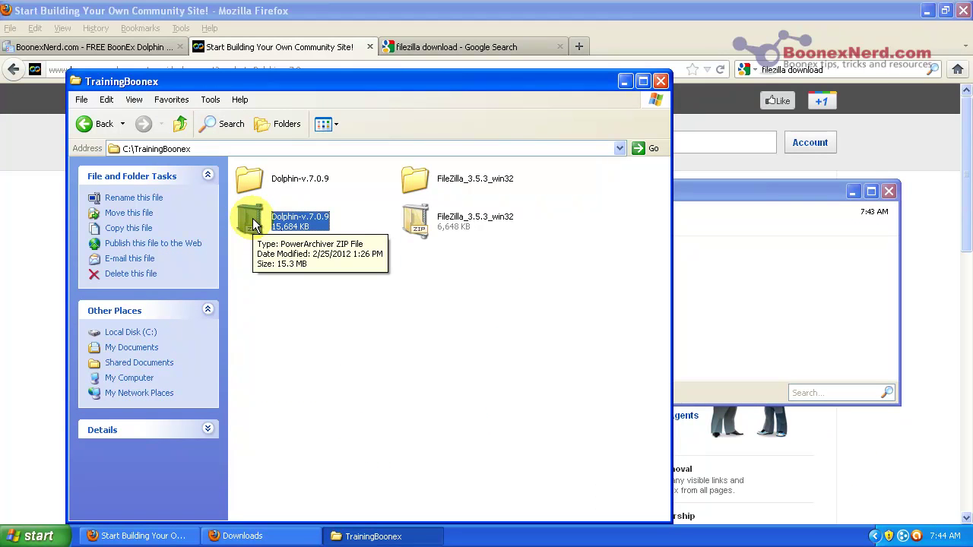
left_click(274, 266)
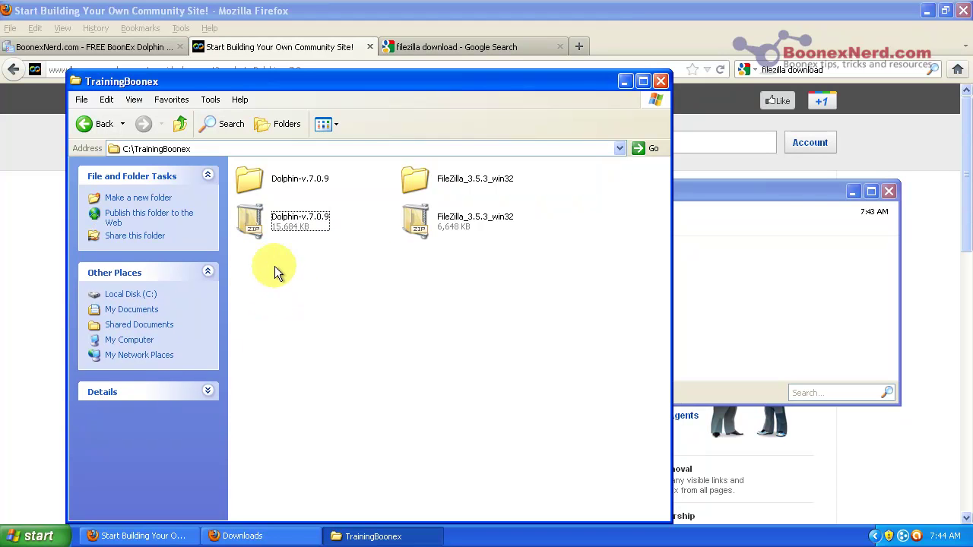
left_click(245, 183)
double_click(246, 181)
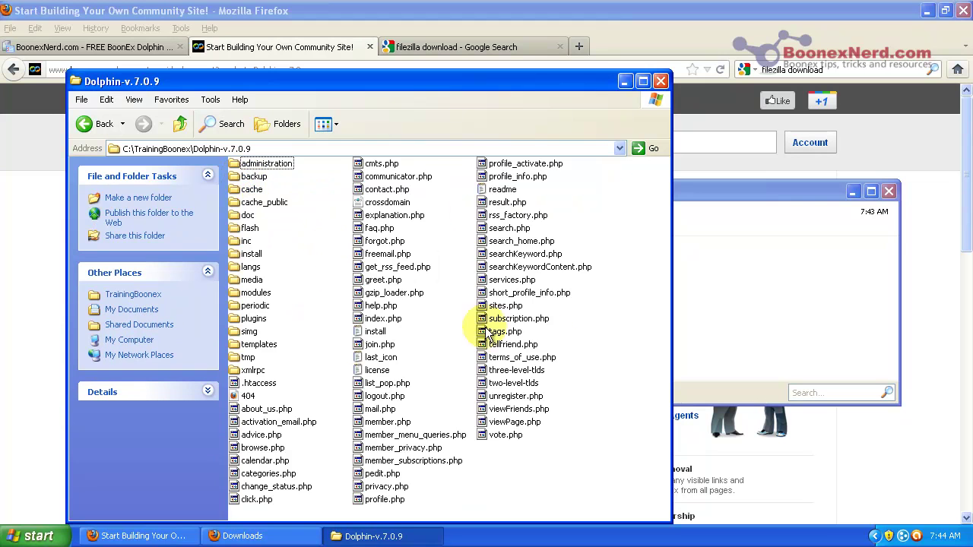
left_click(87, 124)
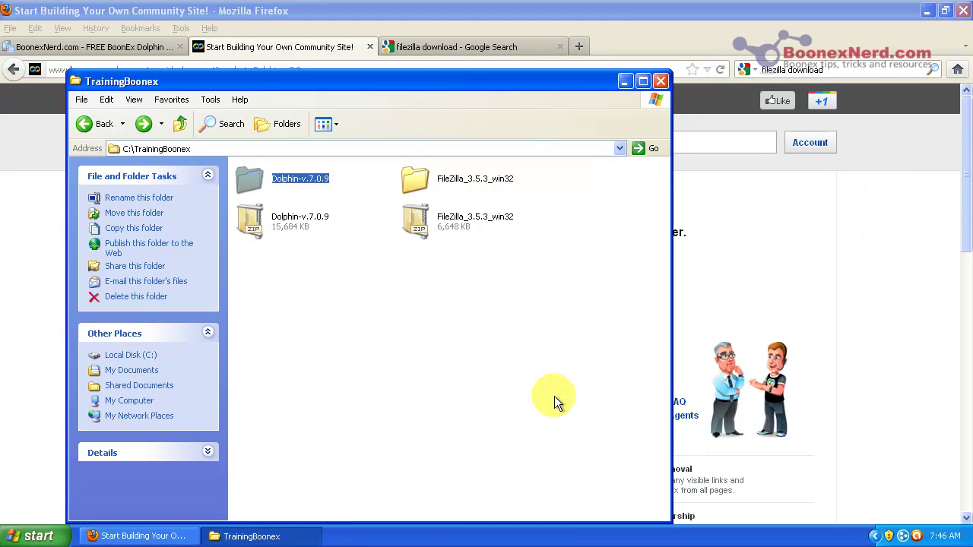
Step: Open the 'FileZilla - Client Download' result from the Google search results
left_click(485, 48)
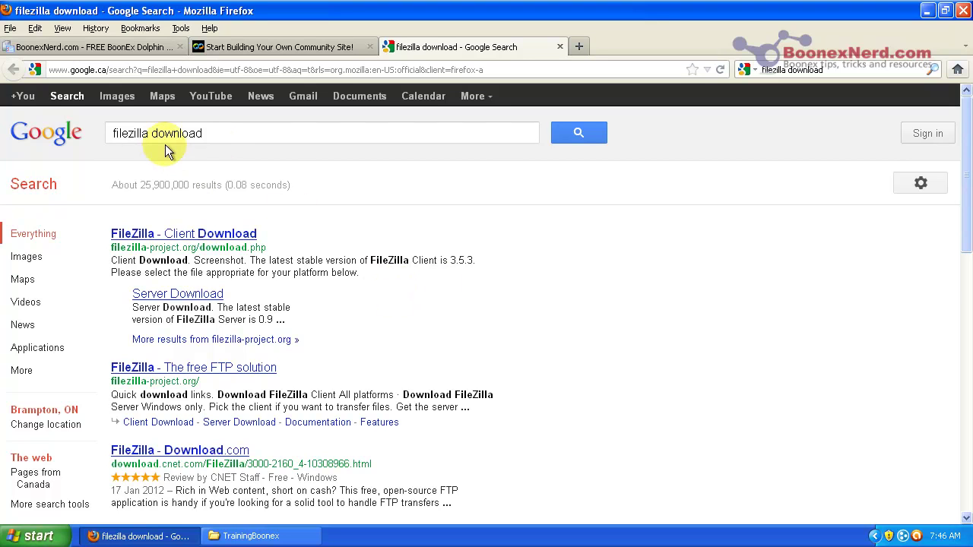
left_click(206, 234)
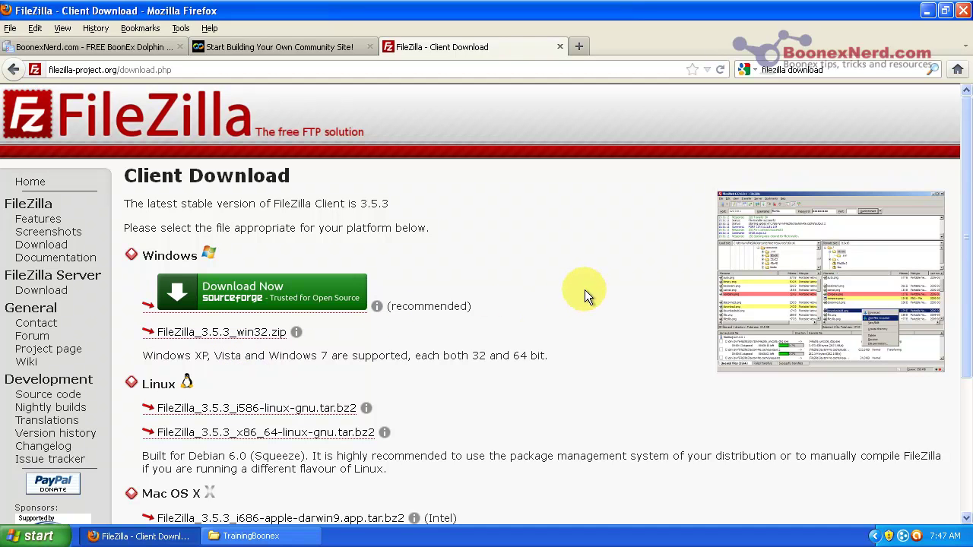
scroll(585, 290, "down", 2)
scroll(587, 296, "up", 2)
Step: Run filezilla.exe from C:\TrainingBoonex\FileZilla_3.5.3_win32\FileZilla-3.5.3
left_click(263, 536)
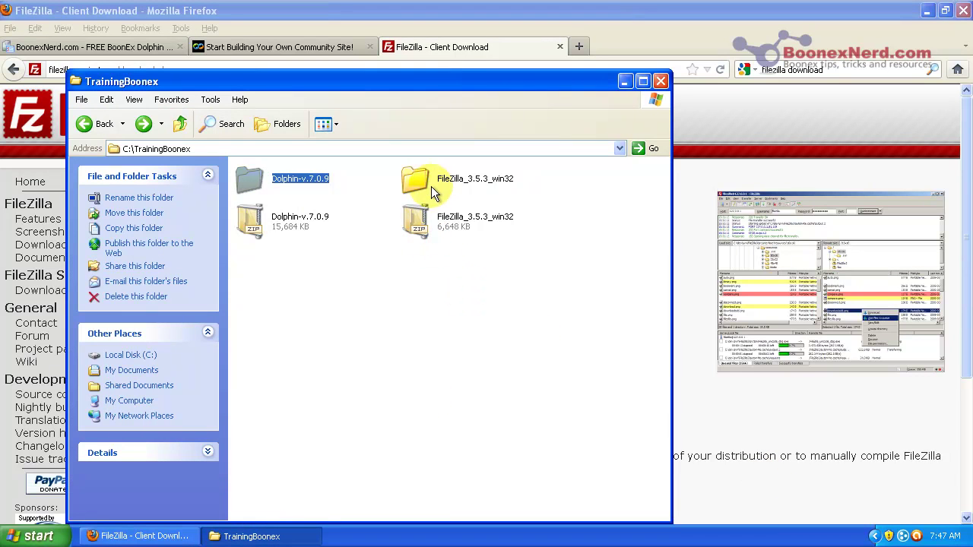
left_click(416, 183)
double_click(416, 183)
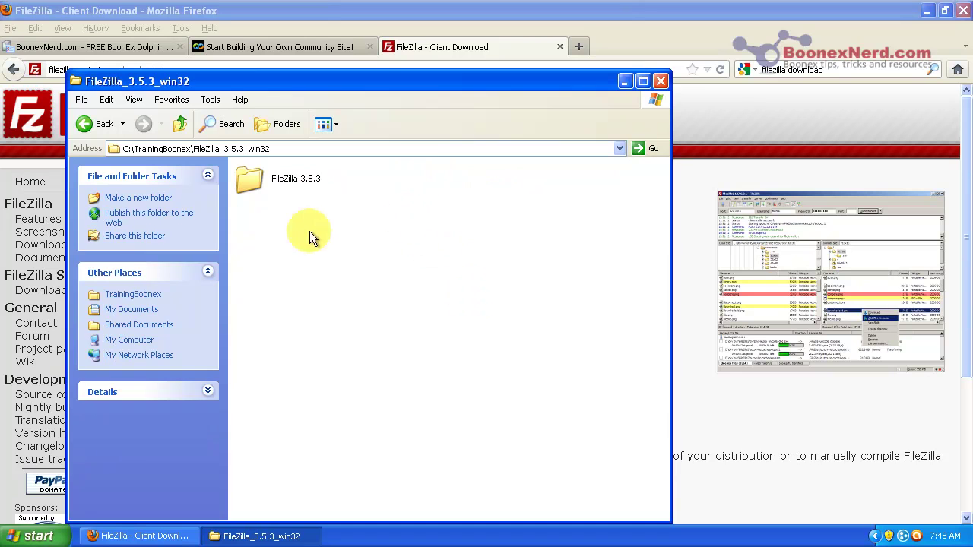
double_click(252, 189)
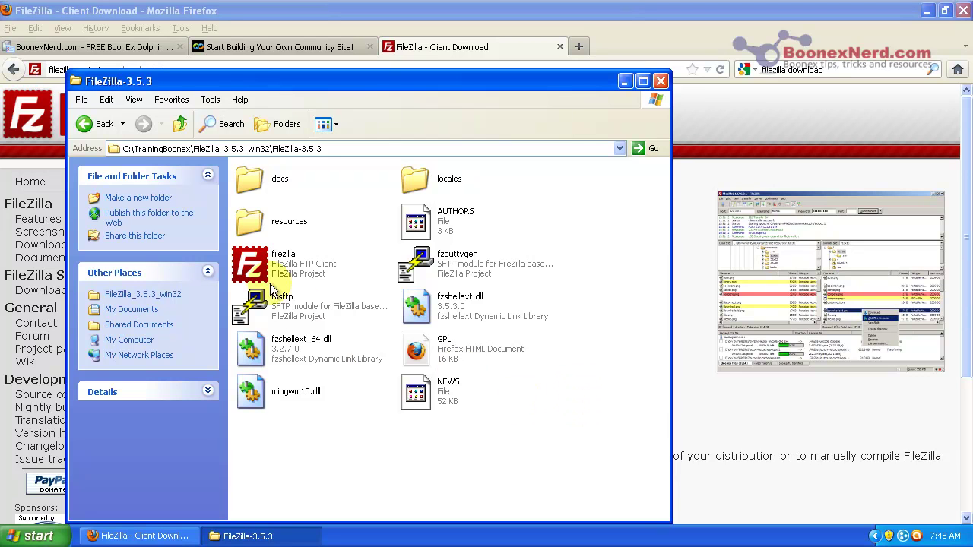
double_click(250, 268)
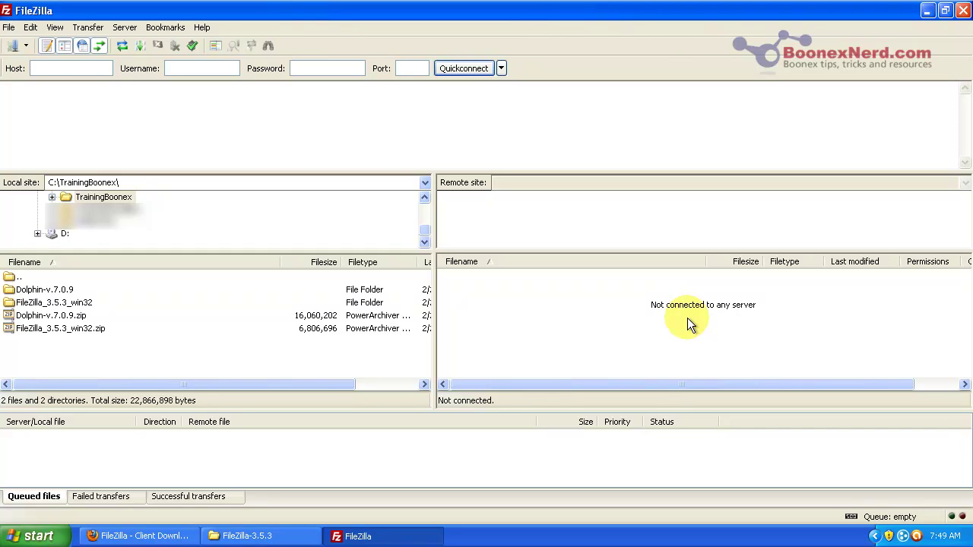
Step: Open the local Dolphin-v.7.0.9 folder and create a new site entry in Site Manager
double_click(58, 293)
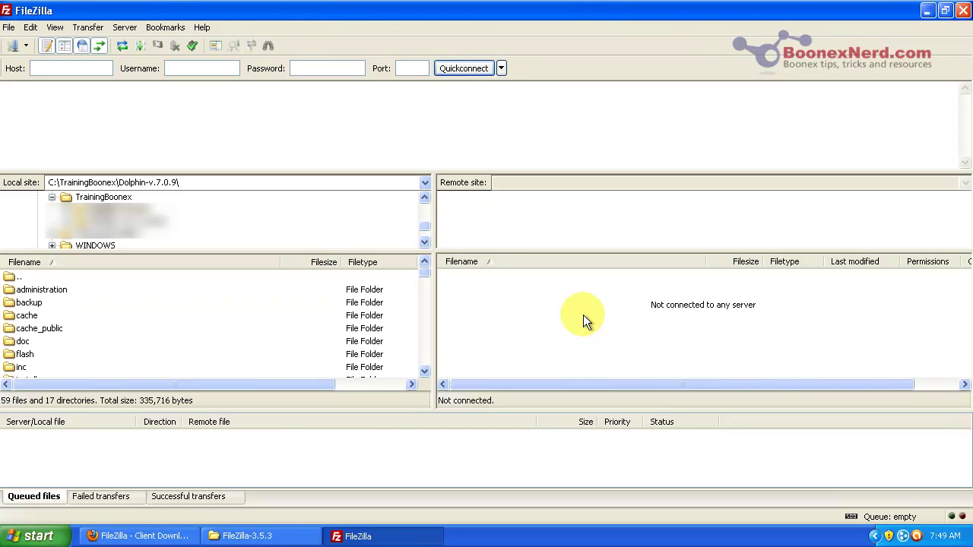
left_click(13, 47)
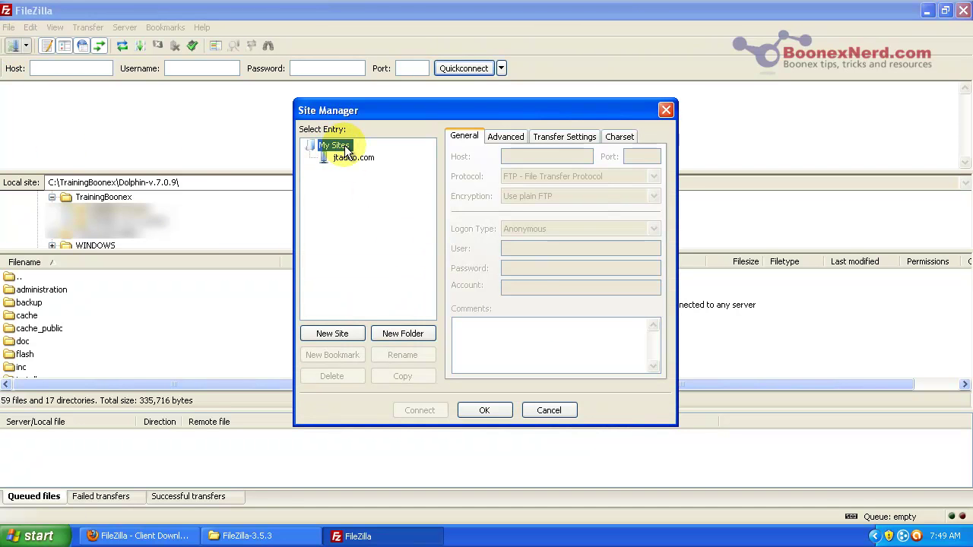
left_click(331, 335)
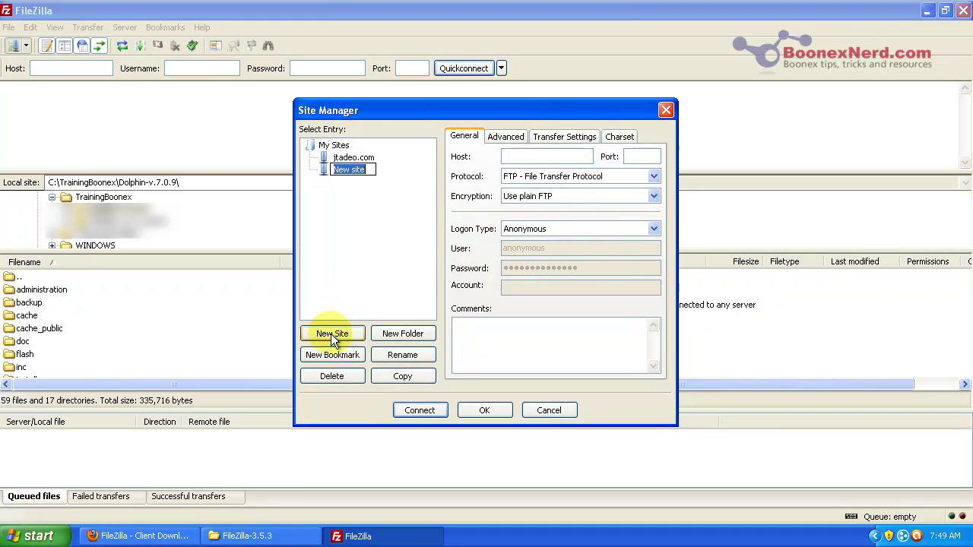
Step: Enter the host, set logon type to Normal, and replace the default user name and password
left_click(536, 156)
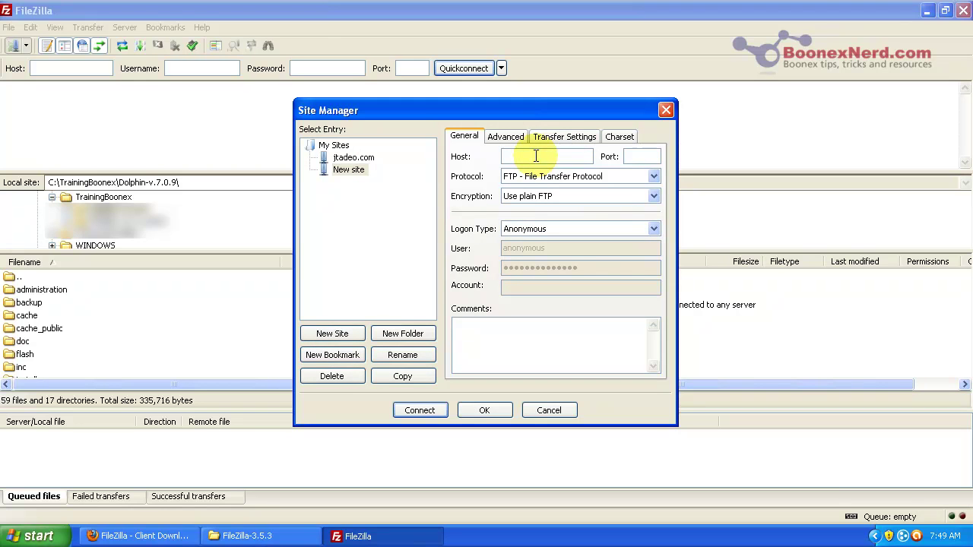
left_click(620, 228)
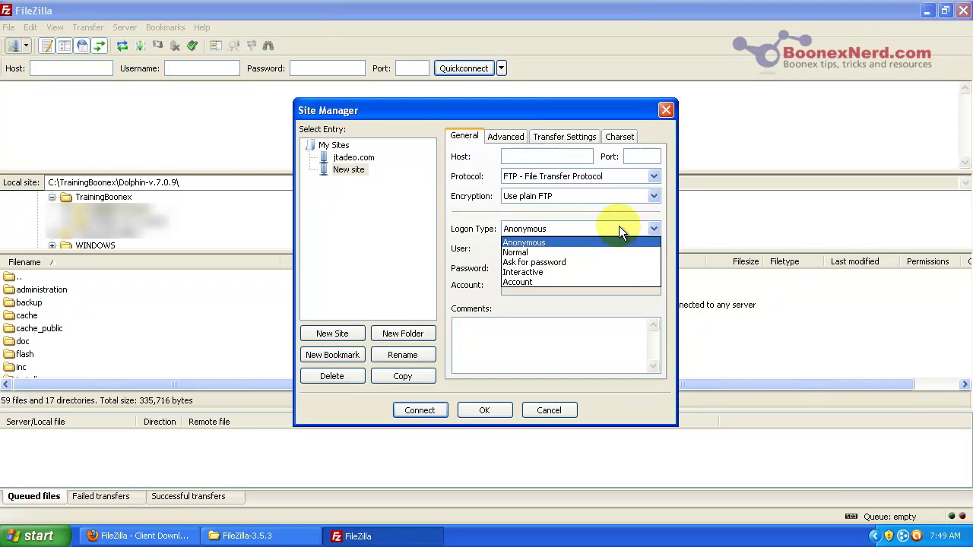
left_click(554, 252)
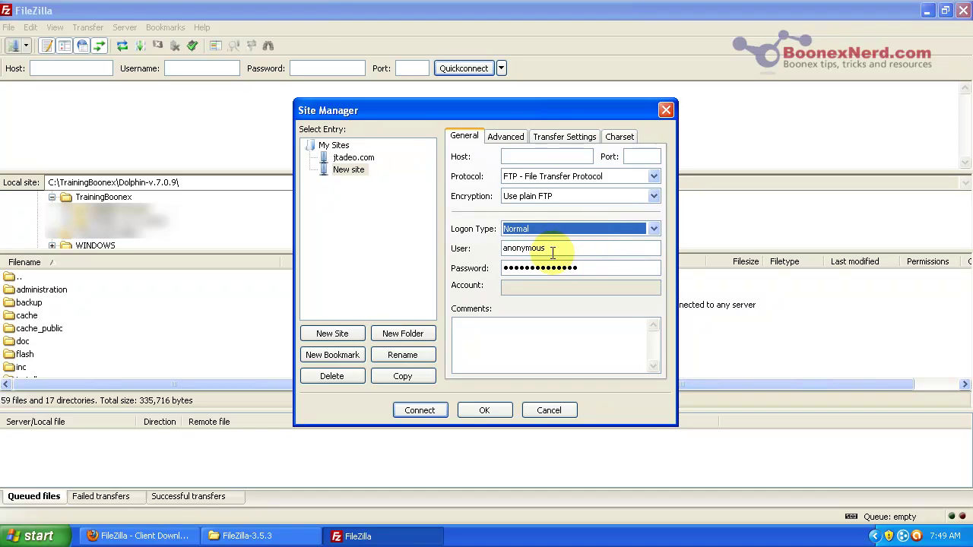
double_click(554, 250)
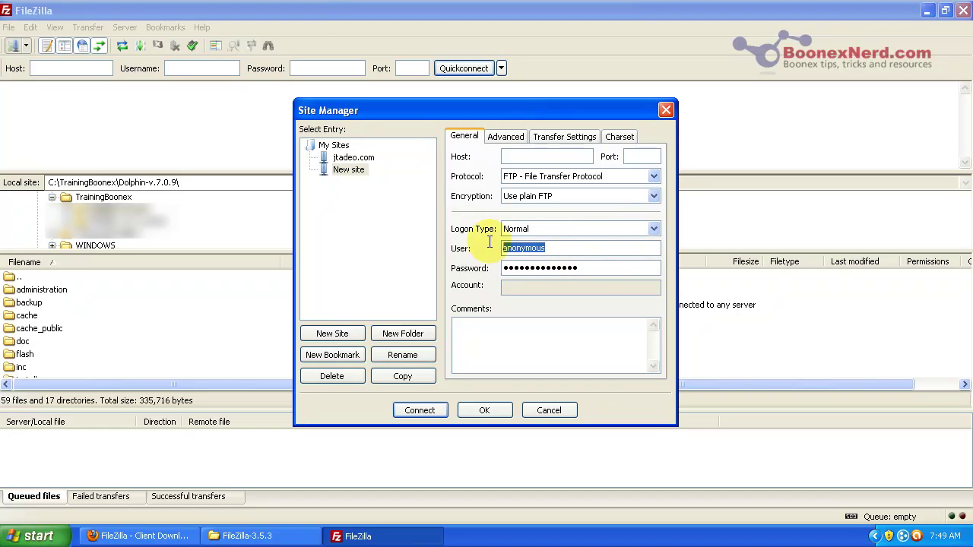
double_click(593, 268)
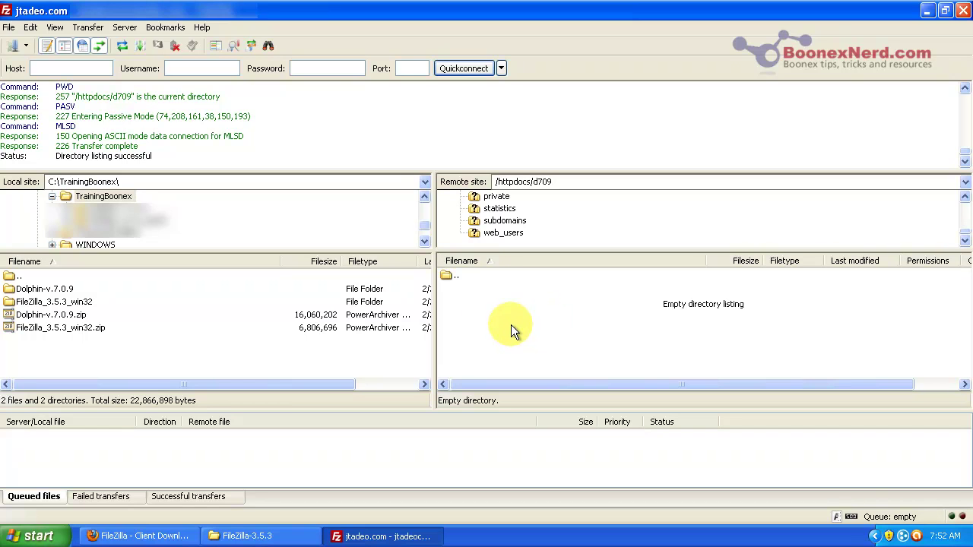
Step: Select all local Dolphin-v.7.0.9 files and folders and drag them into remote /httpdocs/d709
double_click(49, 290)
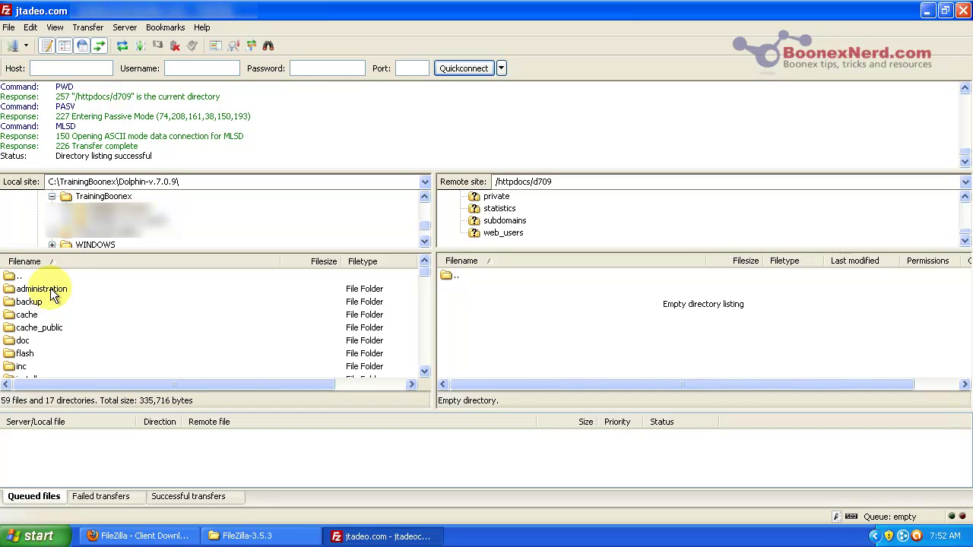
left_click(51, 294)
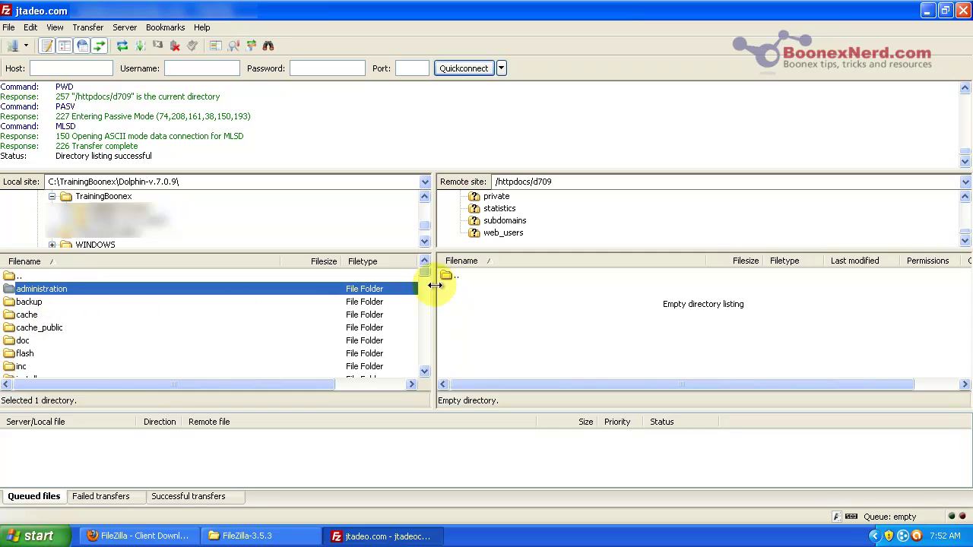
left_click_drag(425, 273, 414, 370)
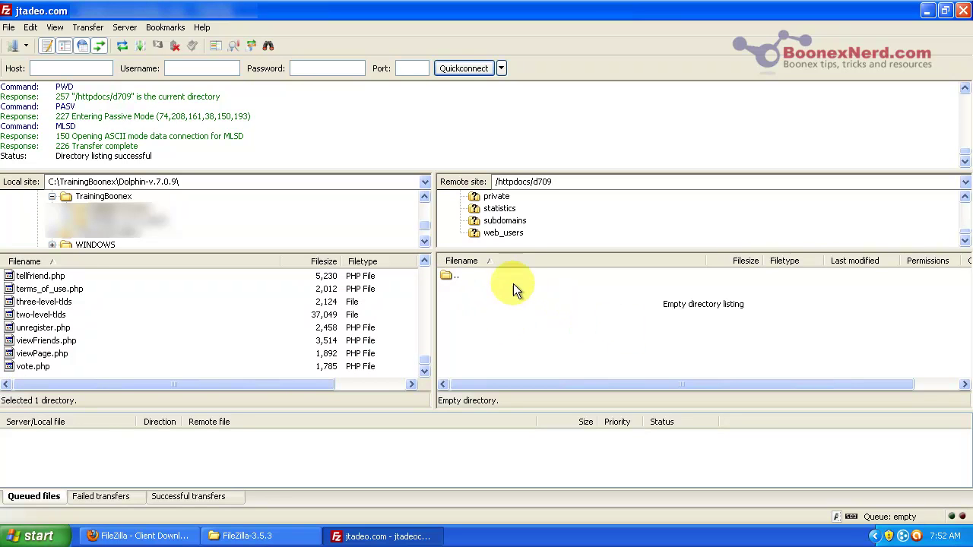
left_click_drag(428, 363, 429, 270)
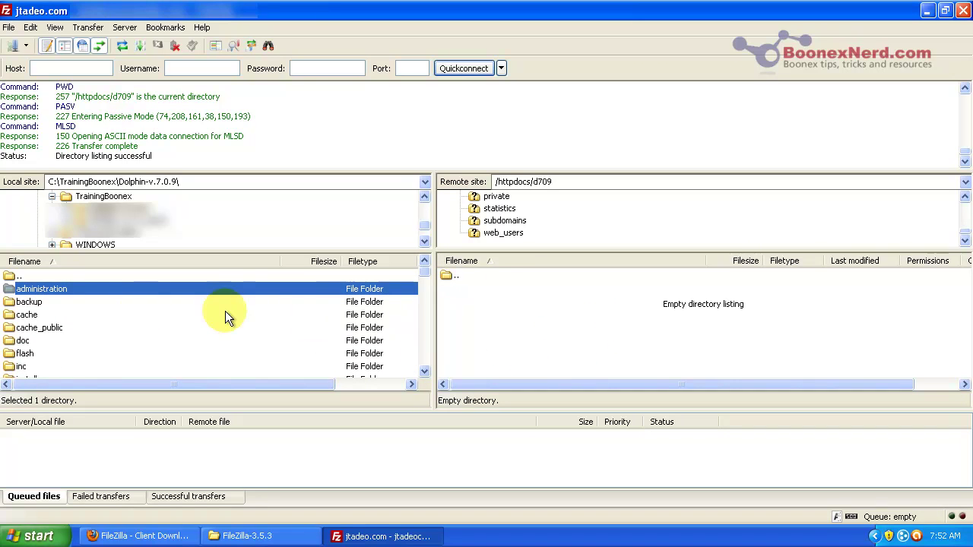
left_click(35, 305)
left_click(35, 290)
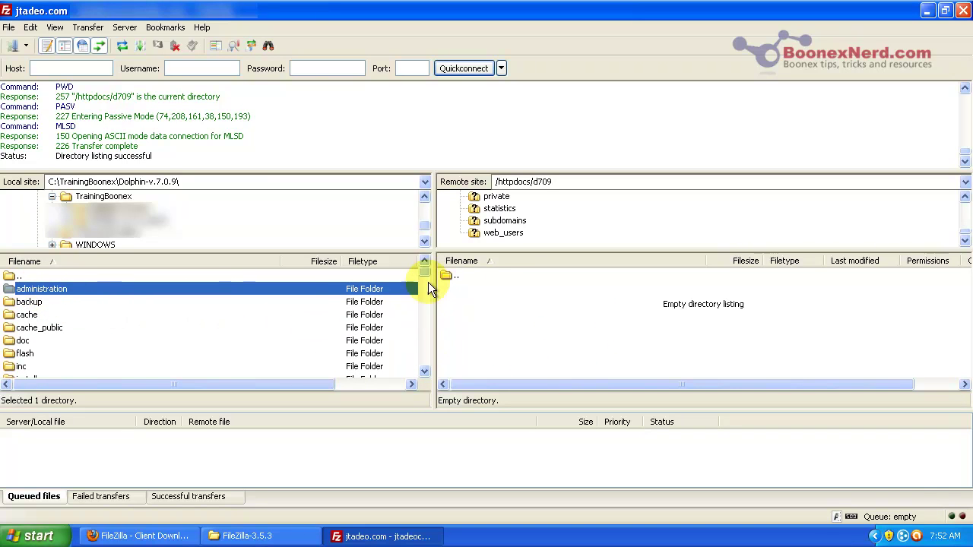
left_click_drag(425, 273, 424, 371)
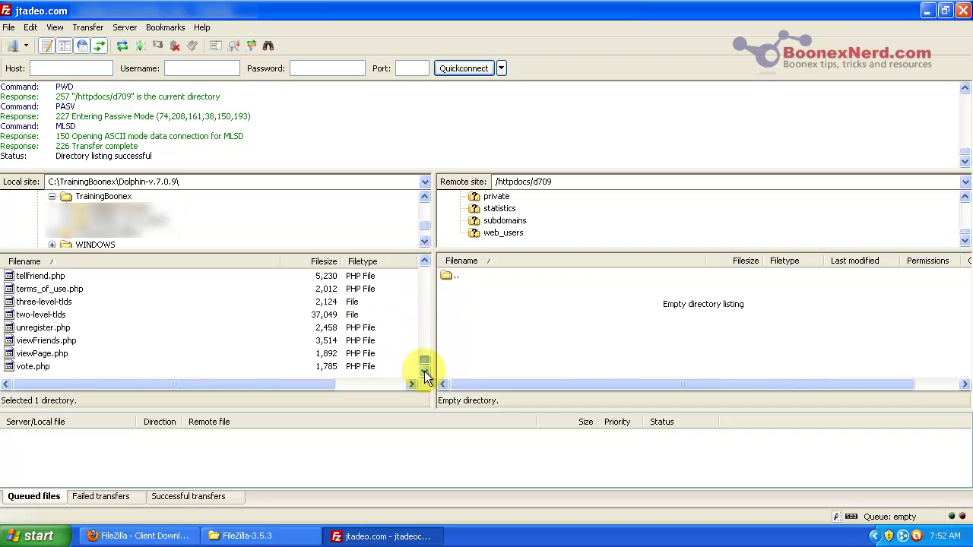
left_click(53, 367, "shift")
left_click_drag(43, 362, 594, 344)
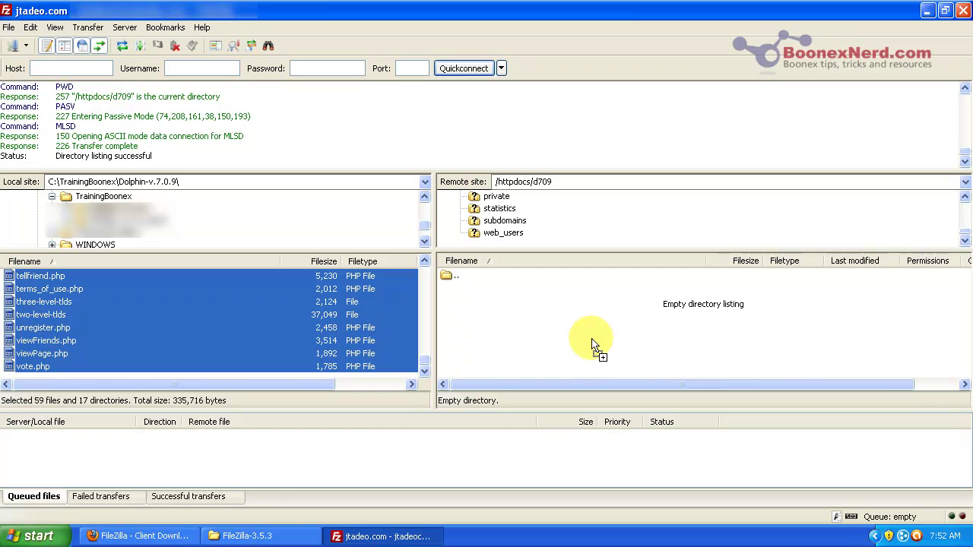
left_click_drag(593, 343, 594, 344)
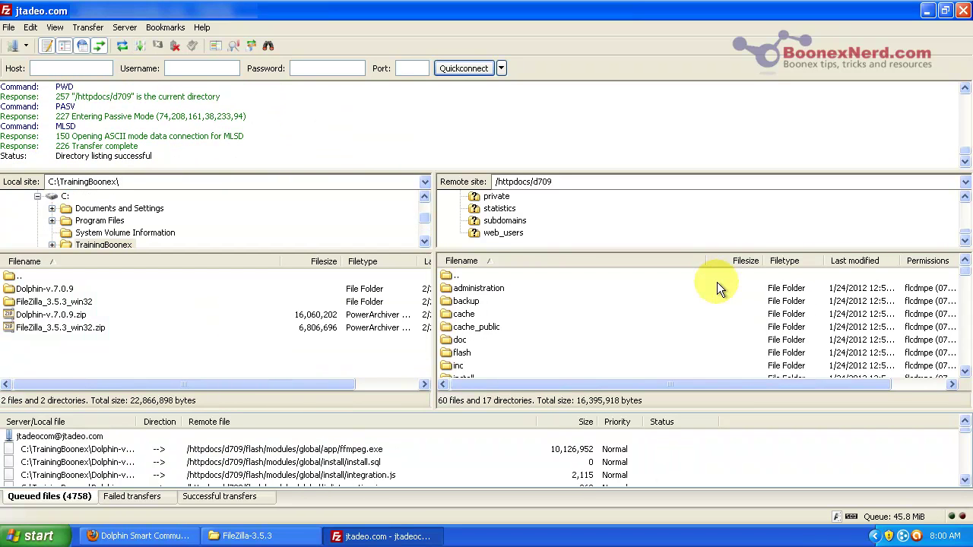
Step: Check the remote d709 listing mid-upload, then bring the Firefox Dolphin installer forward
mouse_move(965, 273)
left_mouse_down()
mouse_move(951, 378)
mouse_move(964, 271)
left_mouse_up()
left_click(148, 537)
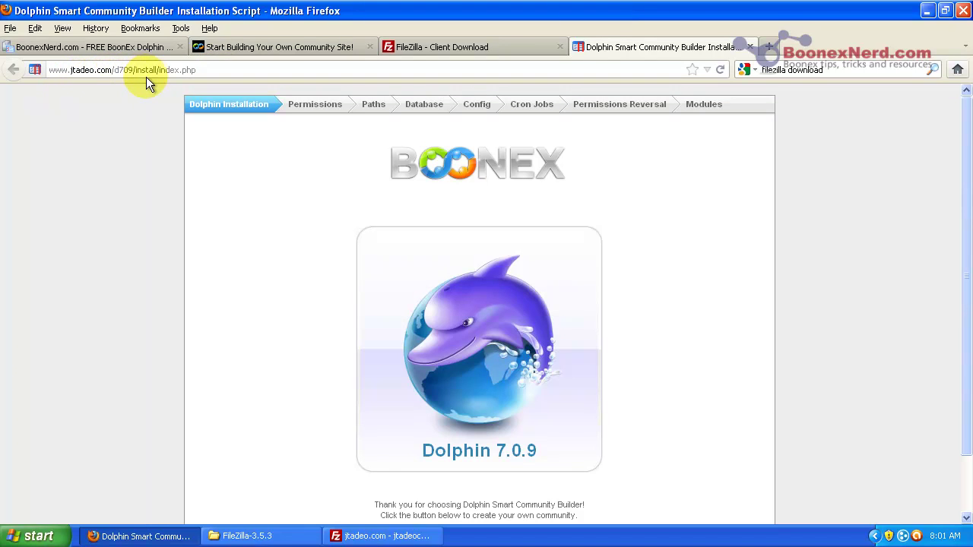
left_click_drag(138, 70, 245, 57)
key("BackSpace")
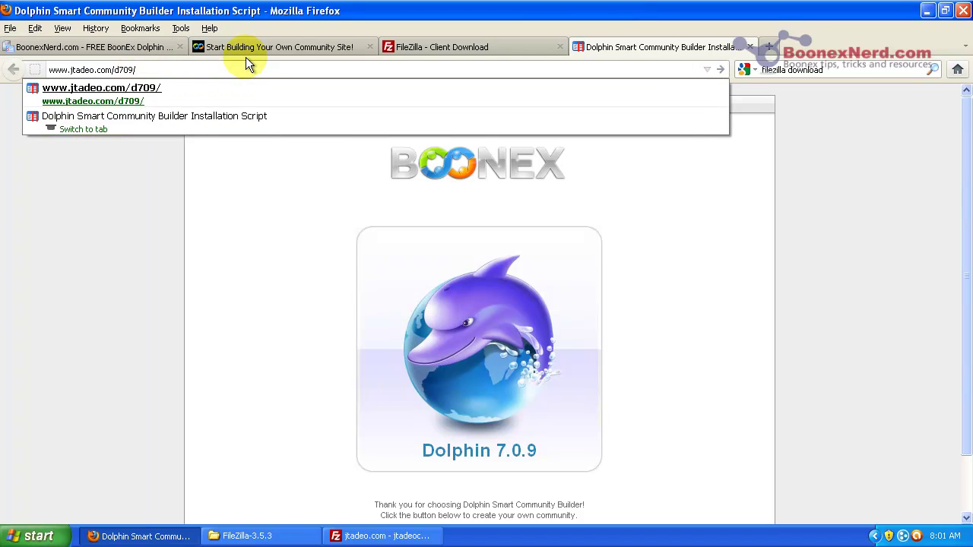
key("Return")
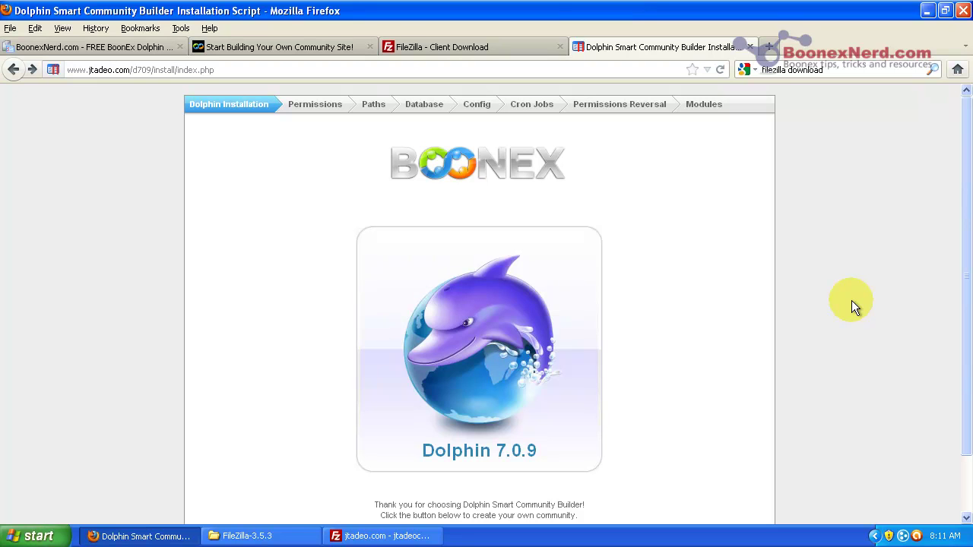
Step: Start the Dolphin installation to reach its Permissions check
left_click_drag(967, 267, 961, 331)
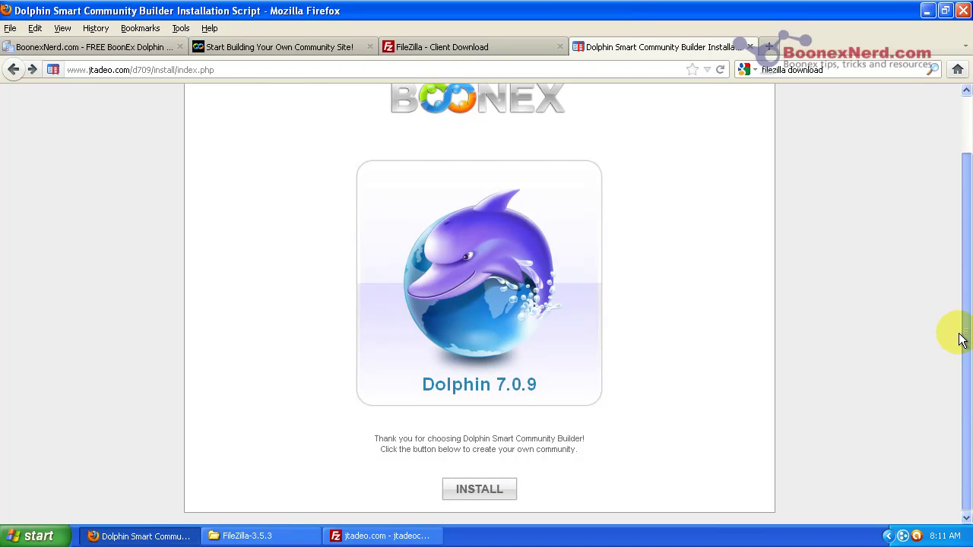
left_click(507, 495)
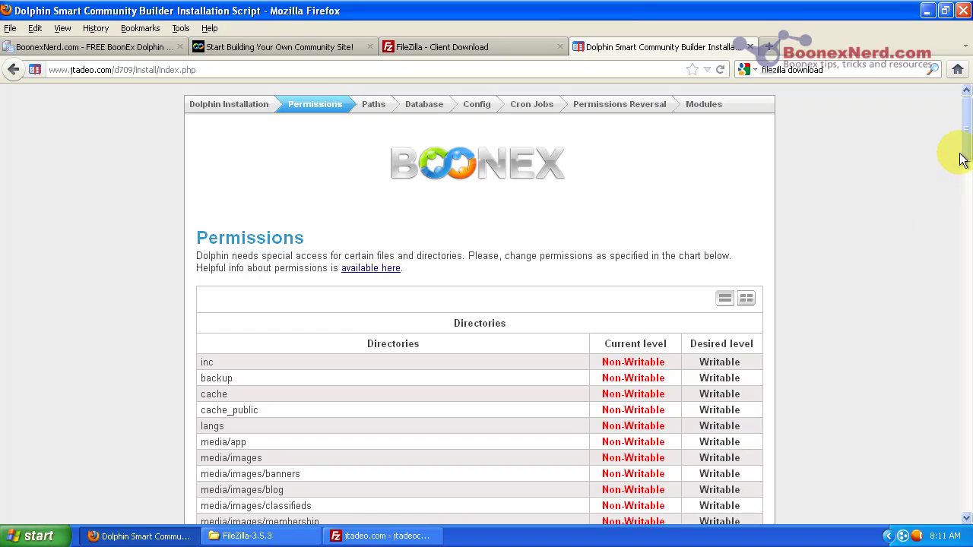
scroll(968, 159, "down", 1)
scroll(967, 152, "up", 1)
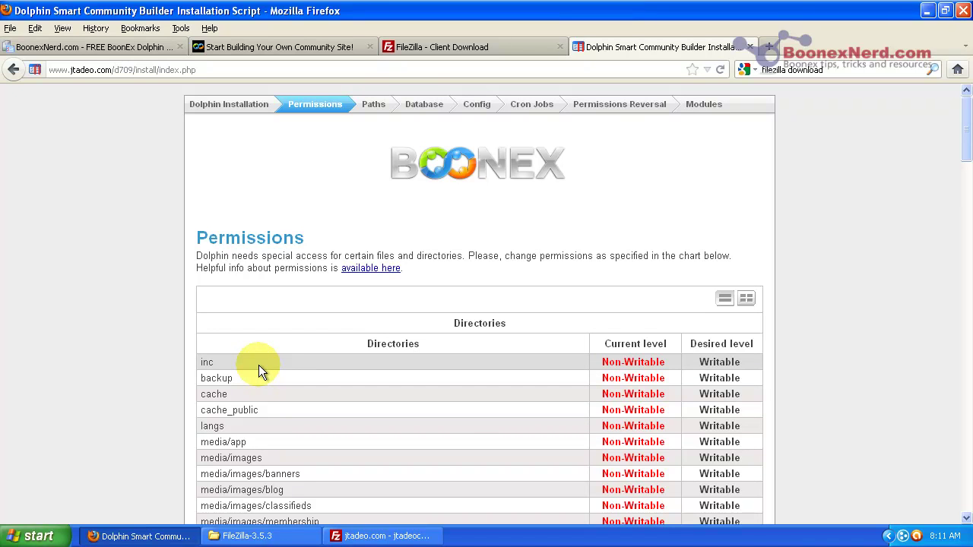
Step: Give the remote inc folder group and public write access, changing its permissions from 0755 to 0777
left_click(399, 537)
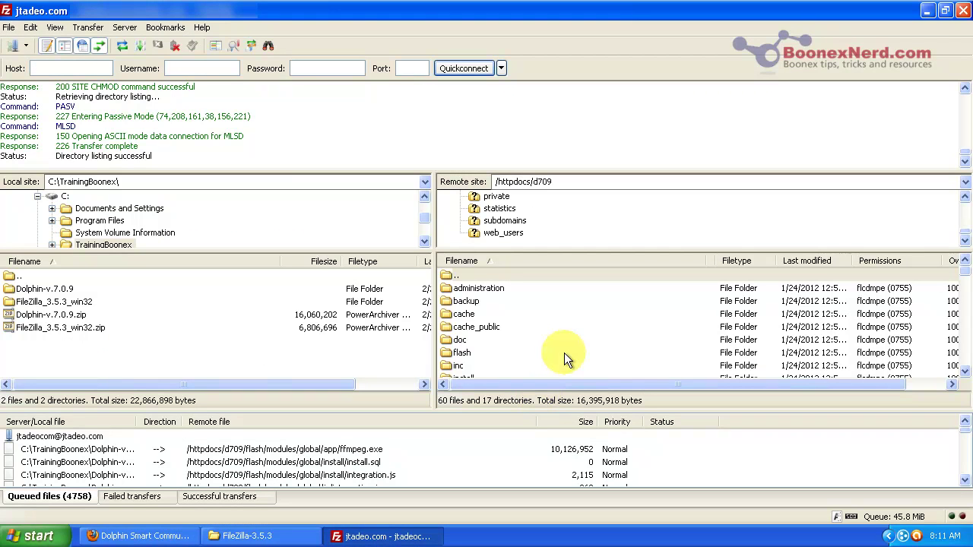
left_click(965, 371)
left_click(965, 371)
left_click(965, 371)
left_click(965, 371)
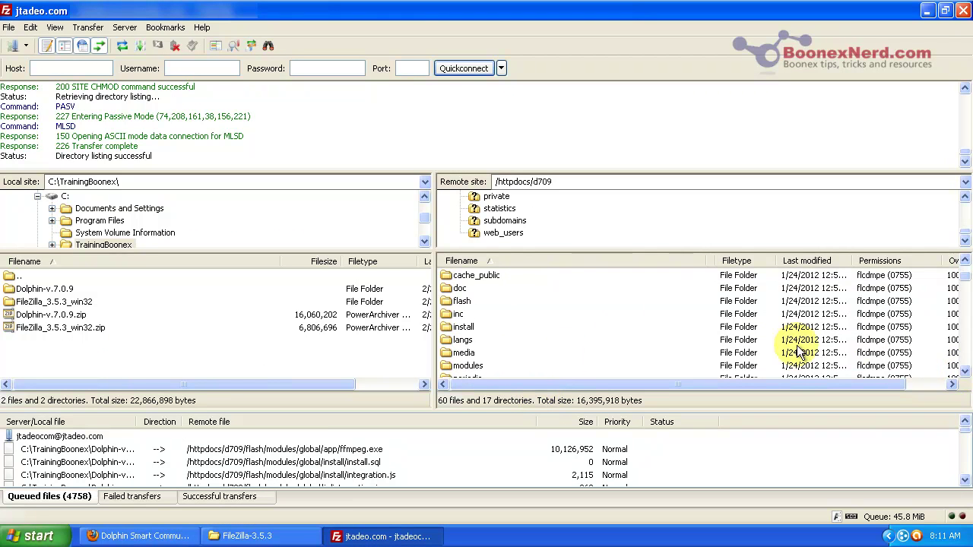
left_click(475, 316)
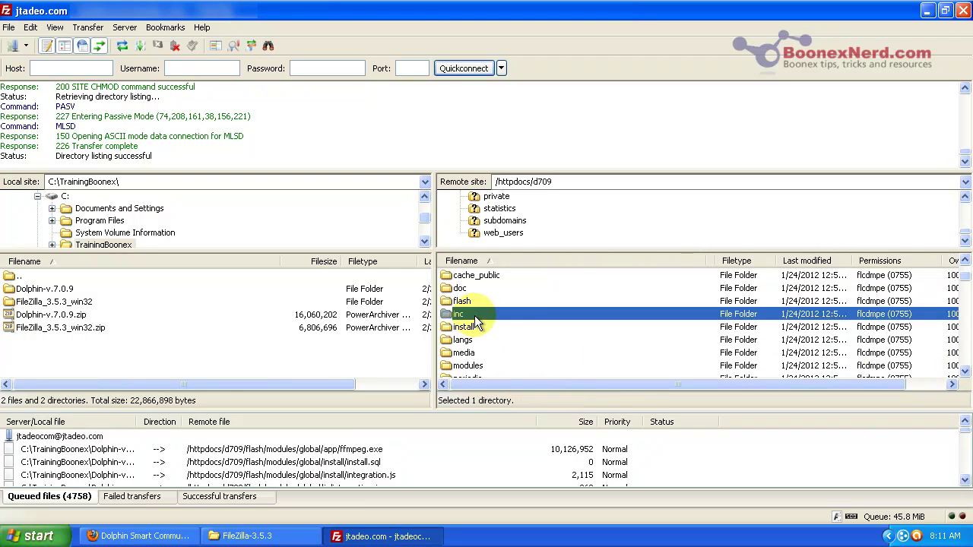
right_click(528, 318)
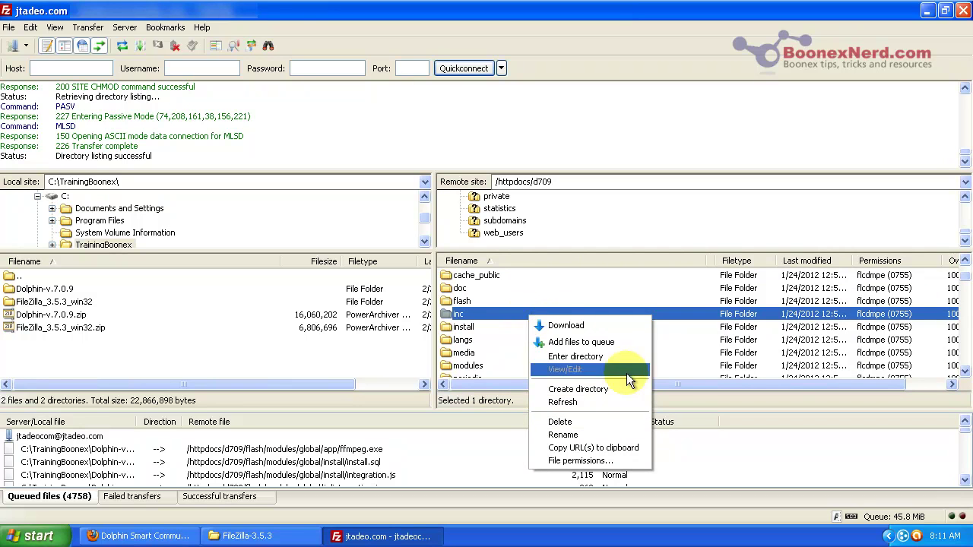
left_click(580, 461)
left_click(676, 286)
left_click(676, 325)
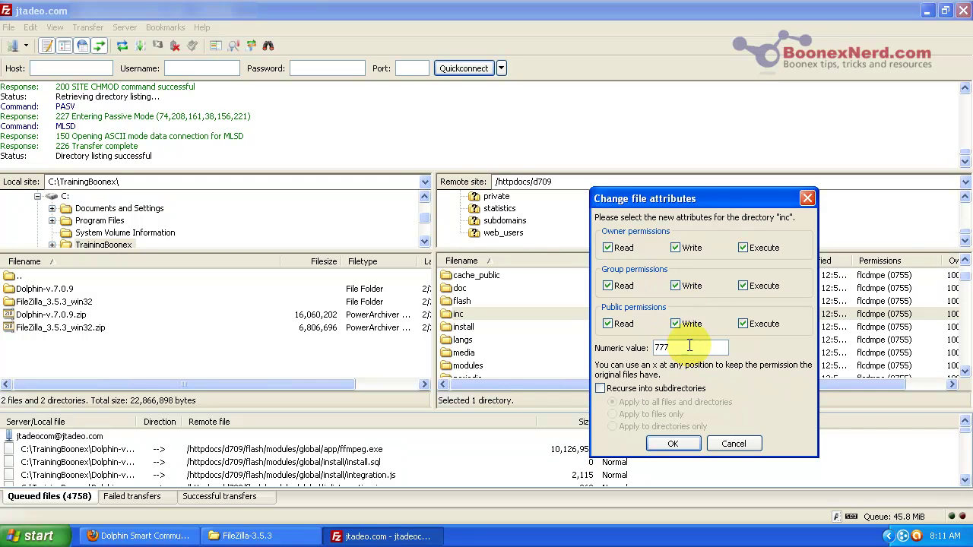
left_click(689, 347)
key("BackSpace")
type("7")
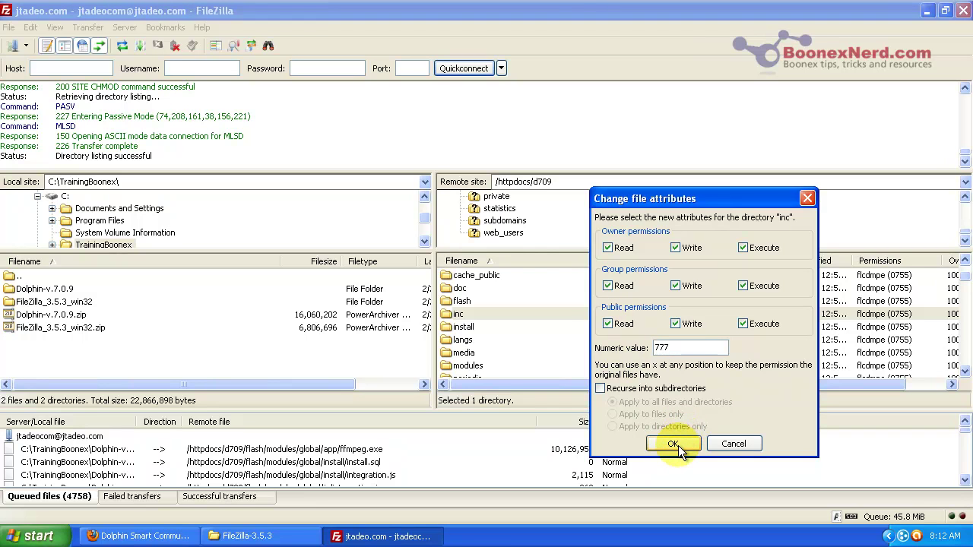
left_click(674, 445)
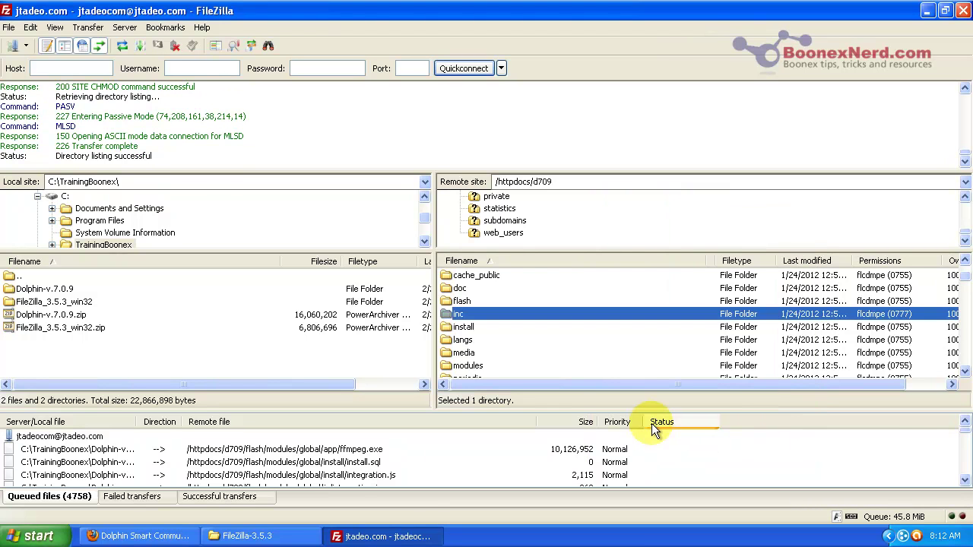
Step: Reload and resend the installer's Permissions page, then review that every directory and file is Writable
left_click(170, 533)
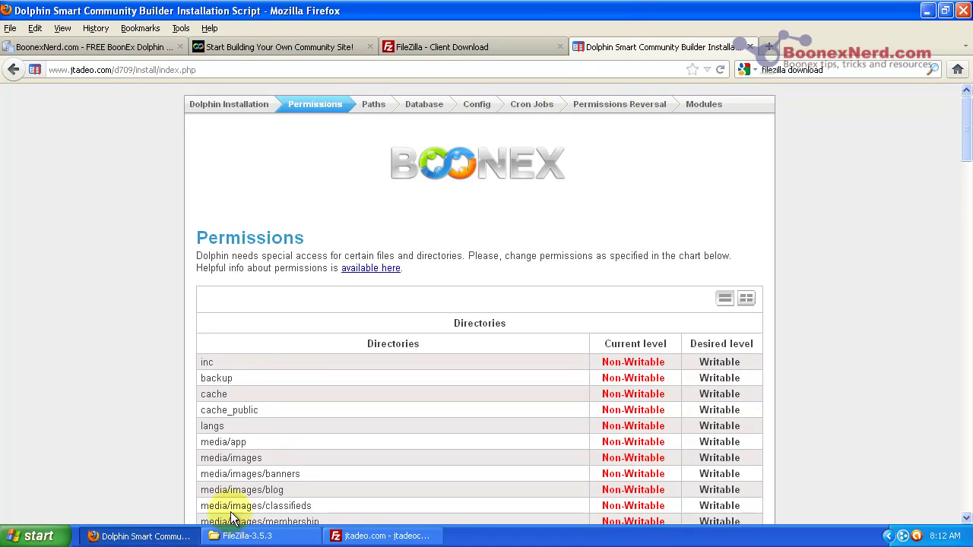
left_click(720, 71)
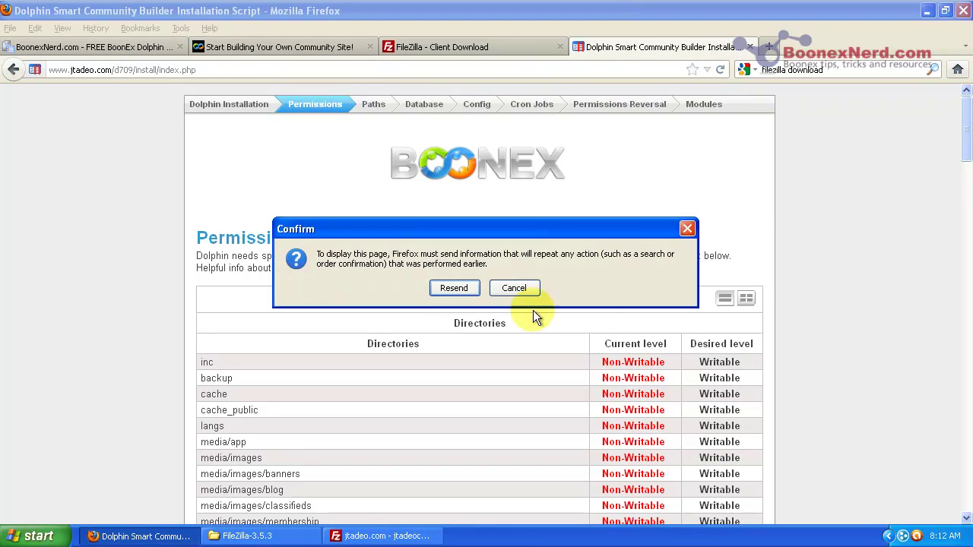
left_click(458, 288)
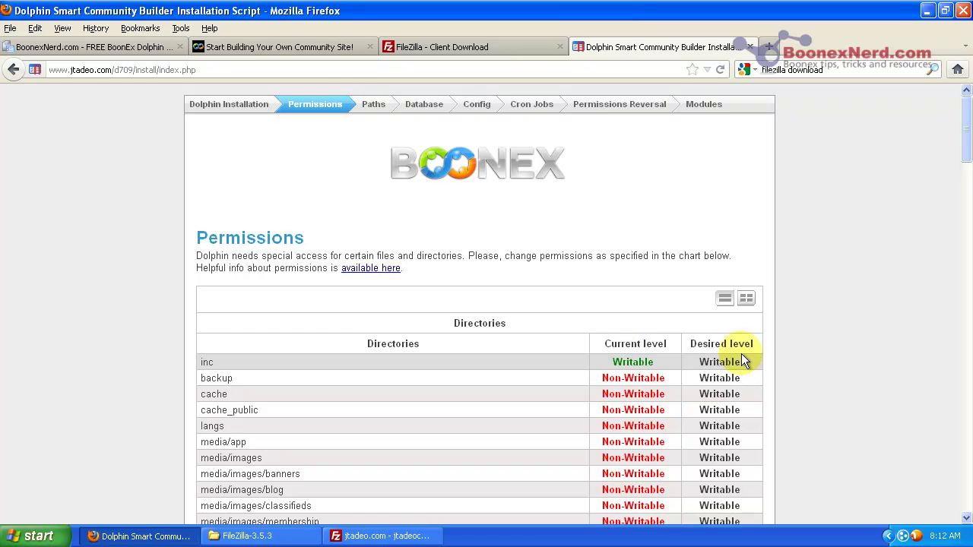
left_click_drag(964, 146, 911, 123)
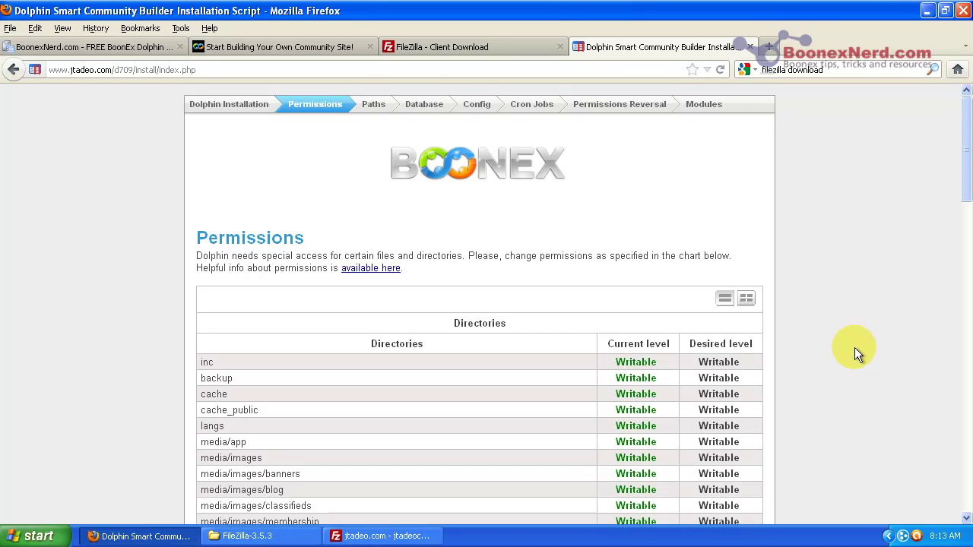
left_click_drag(965, 189, 914, 474)
Step: Advance past the Permissions and Paths Check pages to the Database step, scrolling to review each
left_click(523, 352)
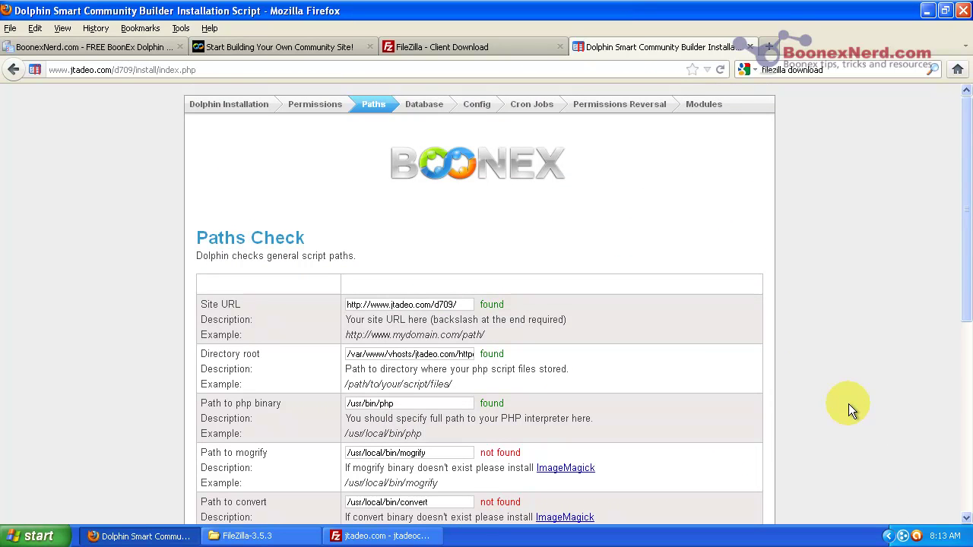
left_click_drag(965, 262, 957, 368)
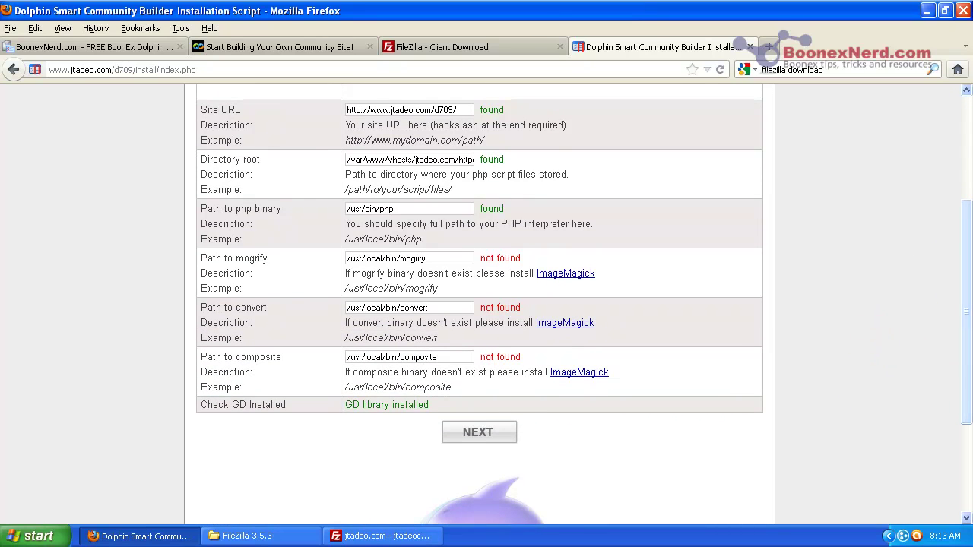
scroll(479, 304, "up", 3)
scroll(479, 304, "up", 1)
scroll(479, 304, "down", 6)
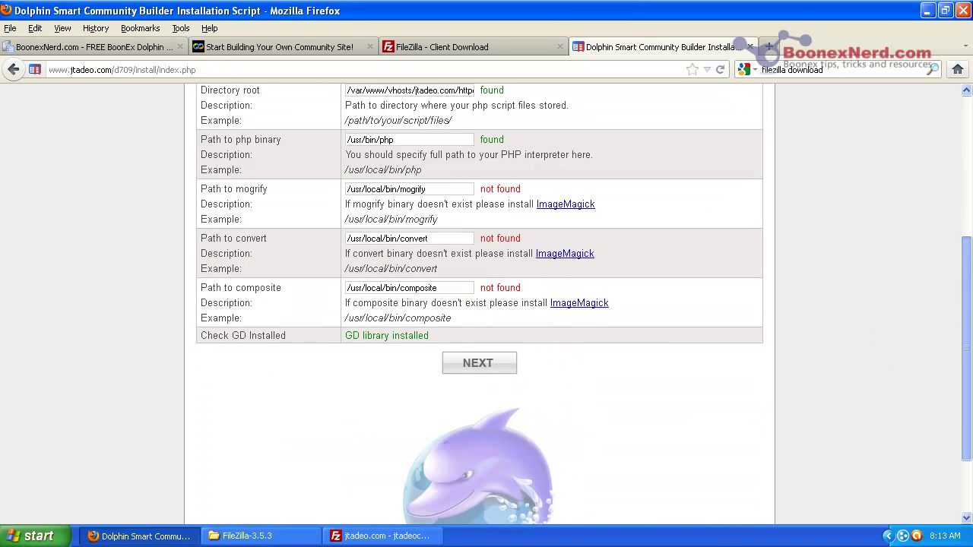
left_click(479, 338)
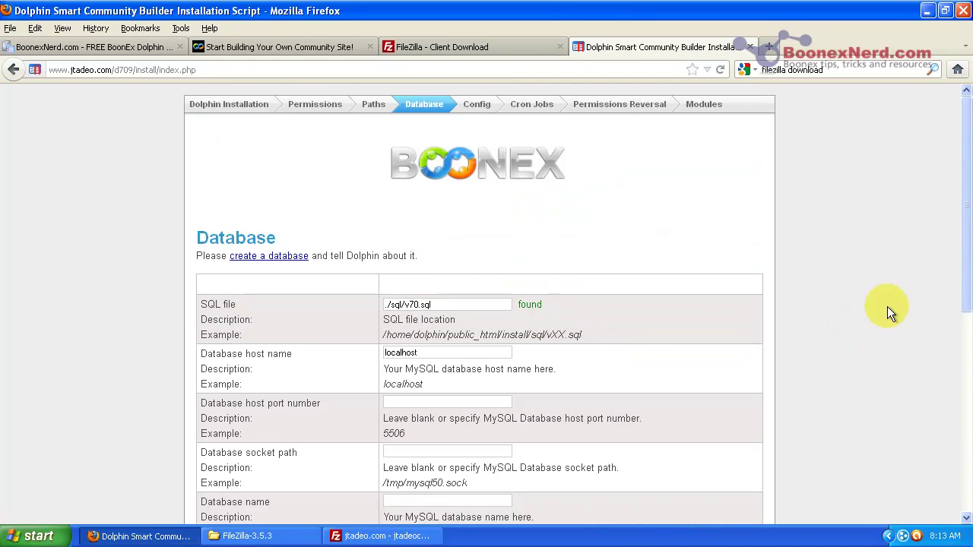
left_click_drag(966, 271, 949, 387)
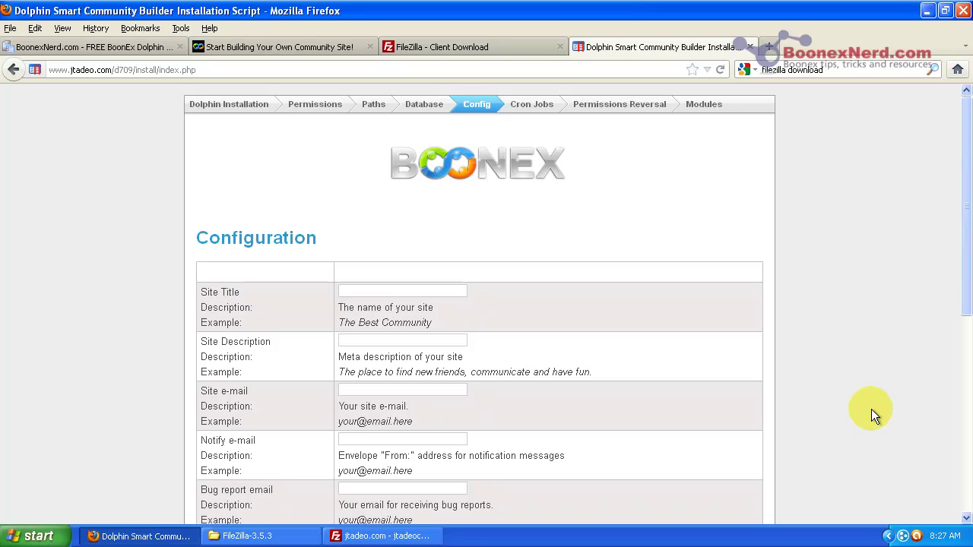
Step: Enter the site title 'Dolphin 709 Test' and paste it into Site Description
left_click(431, 292)
type("Dolphin 707")
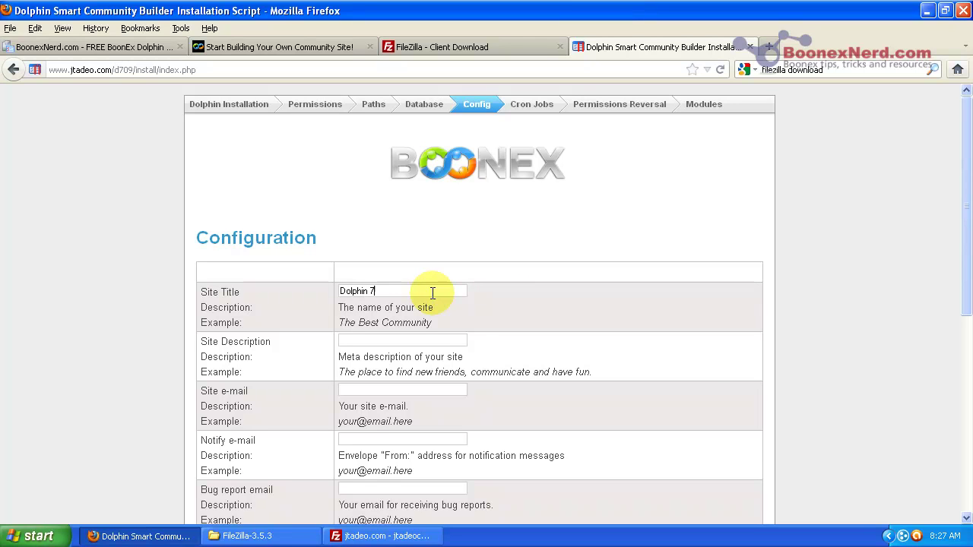
key("BackSpace")
type("9 Test")
left_click_drag(419, 291, 319, 291)
key("ctrl+c")
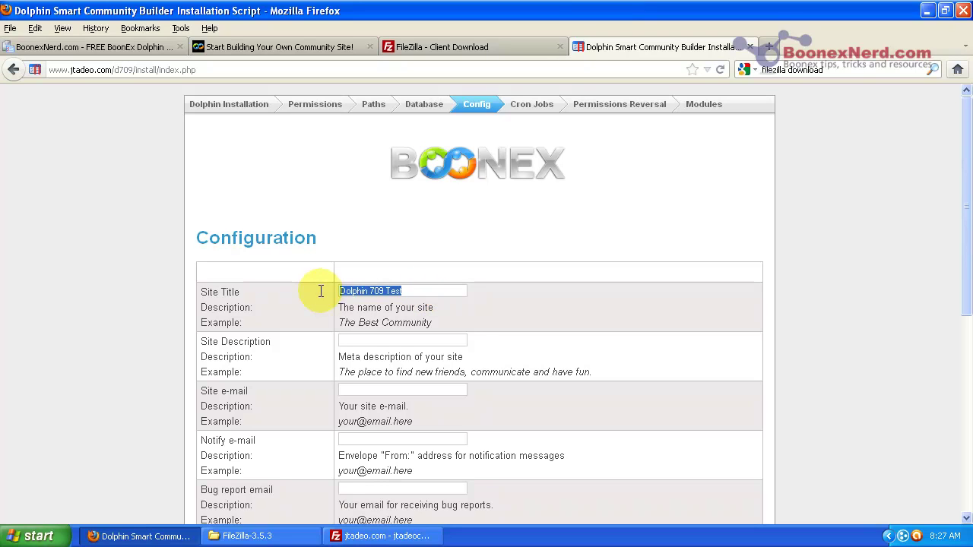
left_click(360, 341)
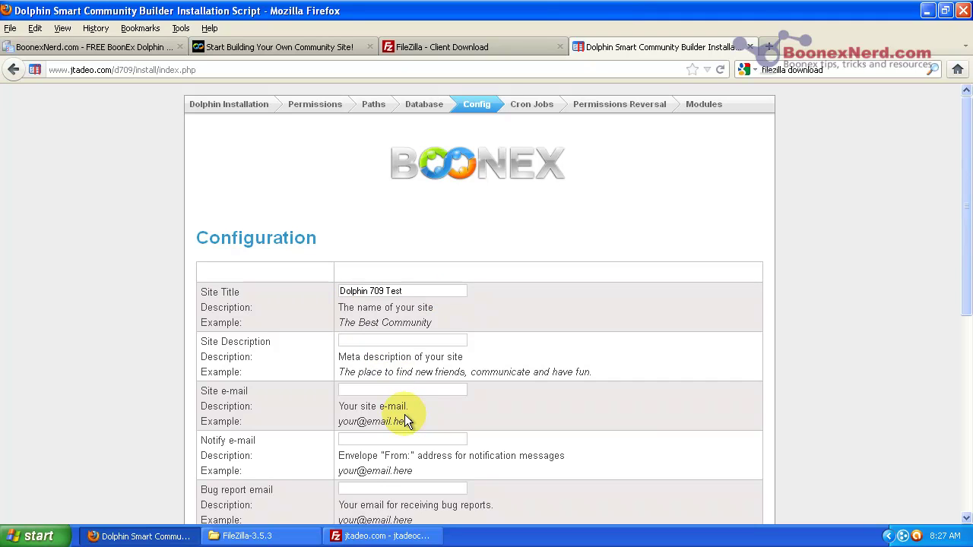
key("ctrl+v")
Step: Enter the site e-mail address and paste it into the Notify and Bug report e-mail fields
left_click(380, 390)
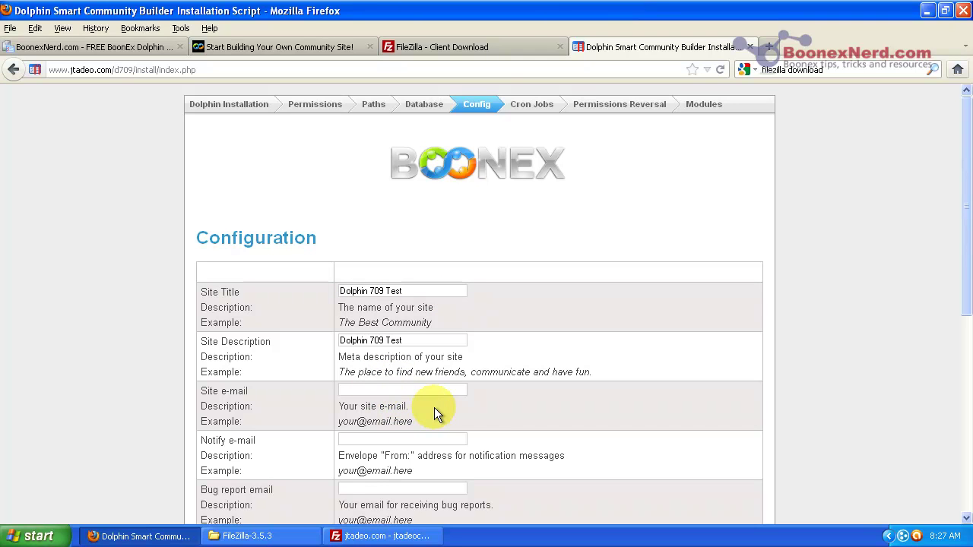
left_click_drag(435, 389, 319, 380)
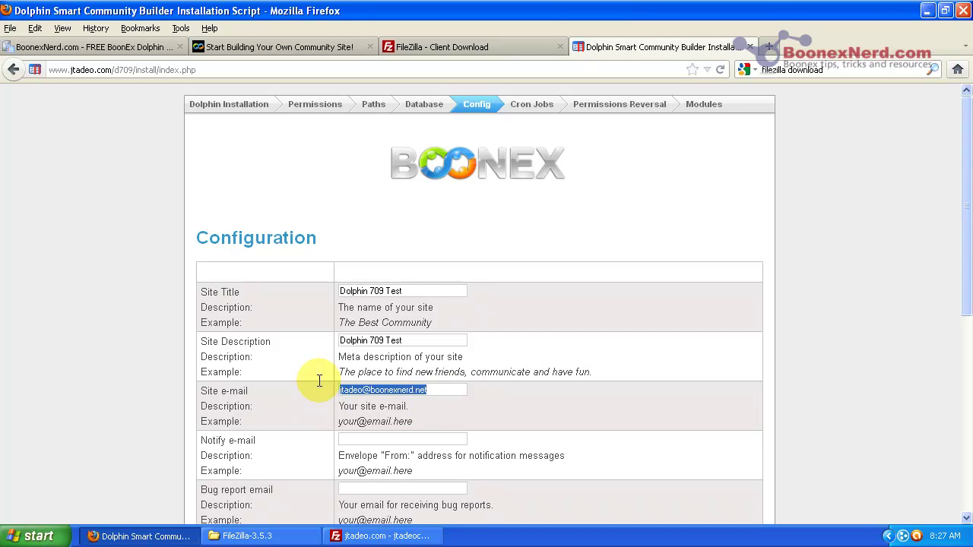
key("ctrl+c")
left_click(380, 439)
key("ctrl+v")
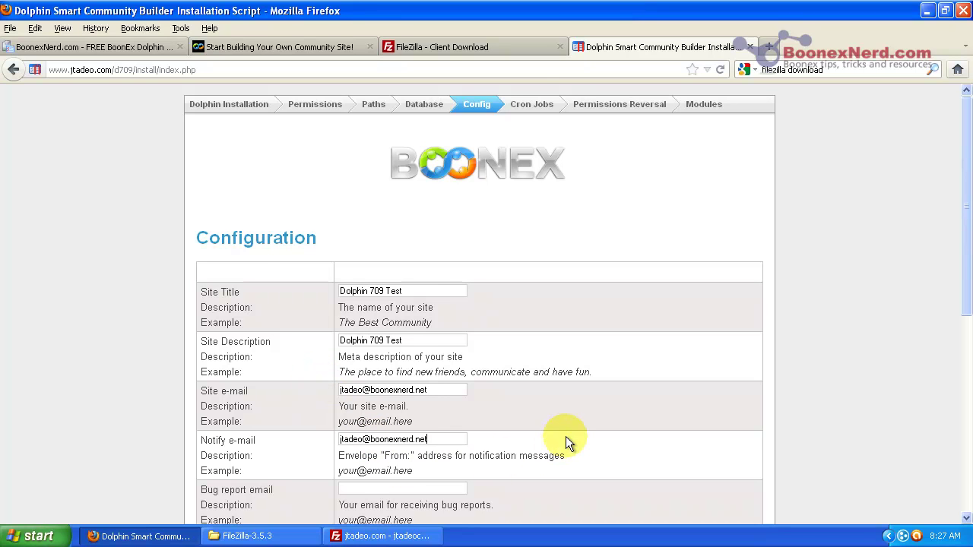
scroll(568, 436, "down", 2)
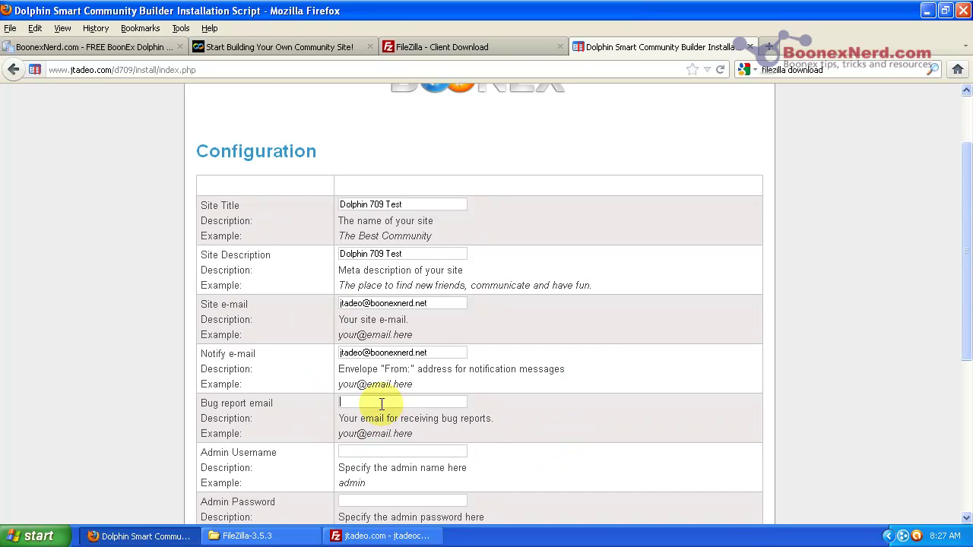
key("ctrl+v")
left_click(368, 451)
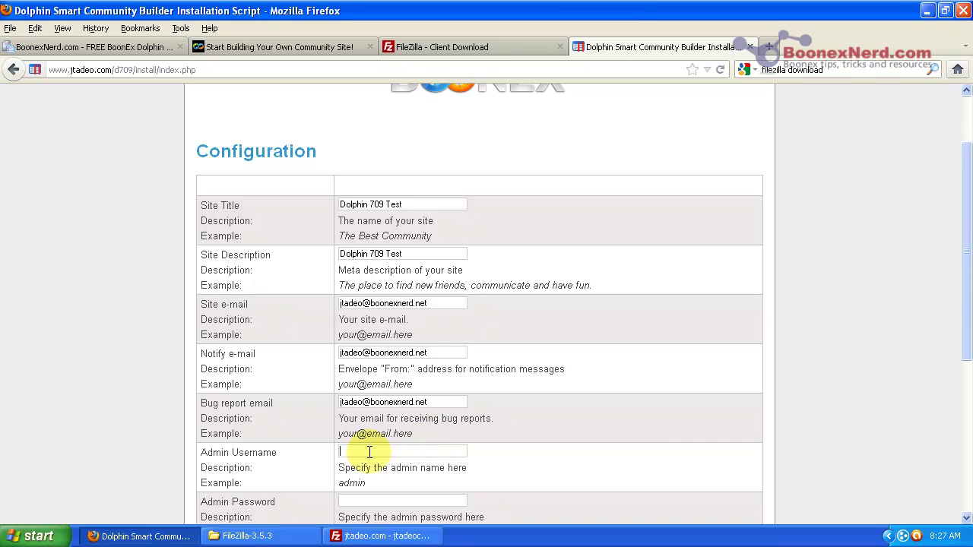
scroll(947, 353, "down", 2)
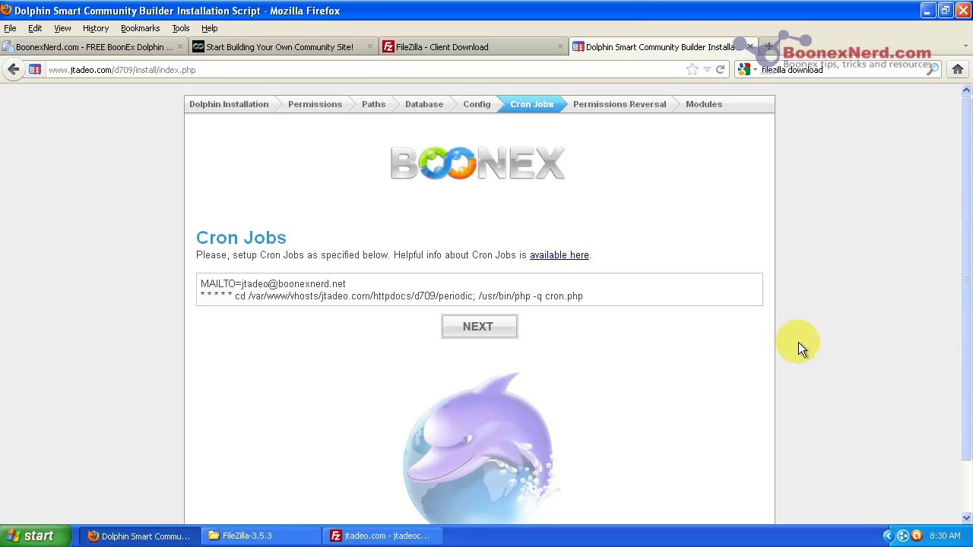
Step: Review the suggested cron line running cron.php, then continue to Permissions Reversal
double_click(553, 297)
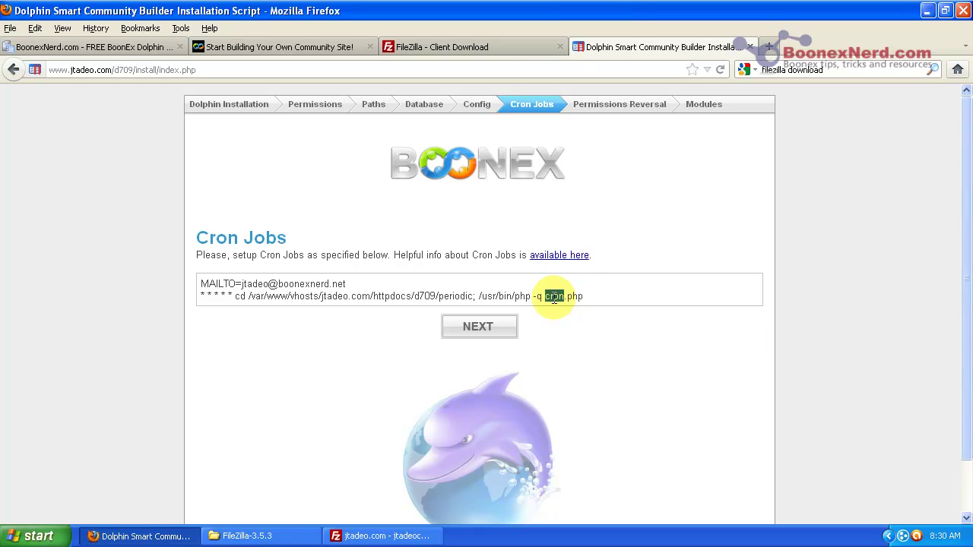
left_click_drag(552, 298, 579, 296)
left_click(588, 296)
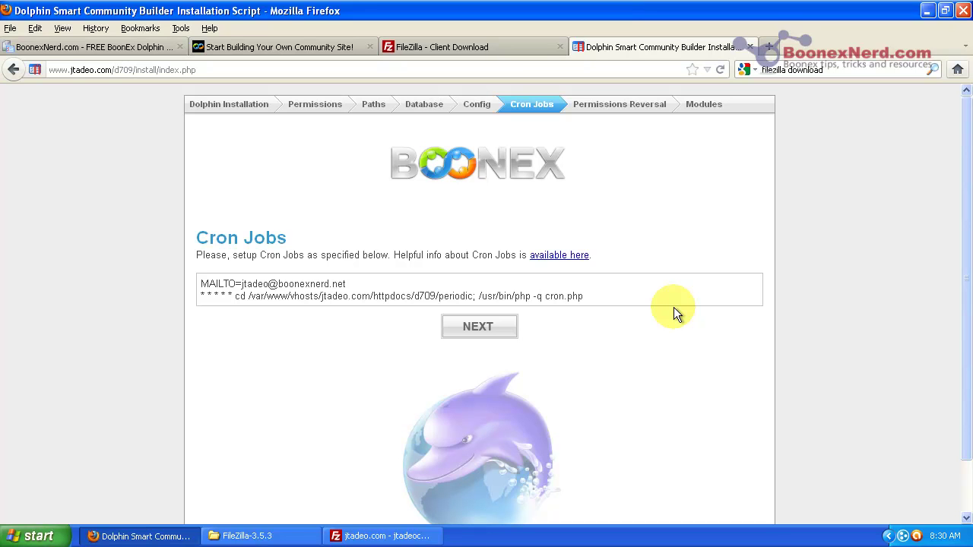
left_click(484, 327)
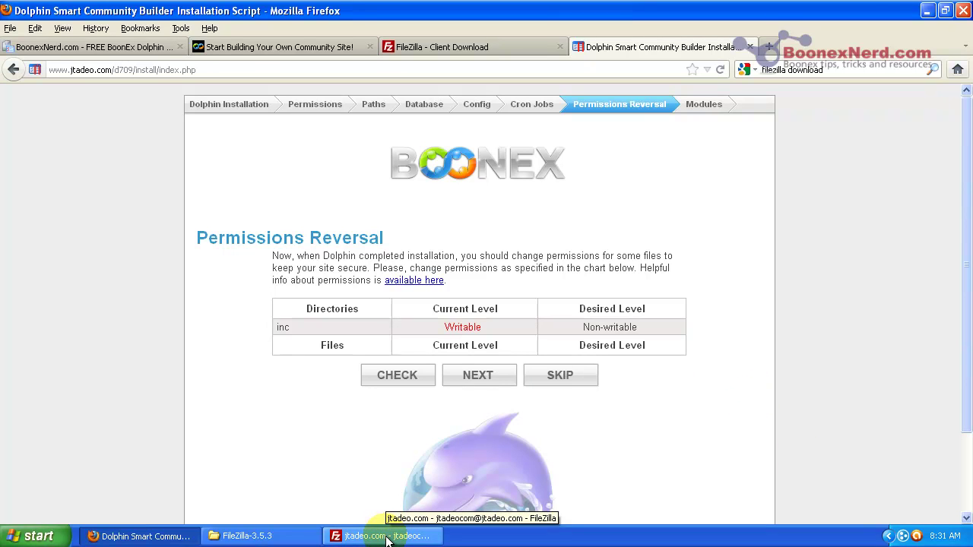
Step: Set the remote inc folder's numeric file permissions from 777 to 755
left_click(388, 537)
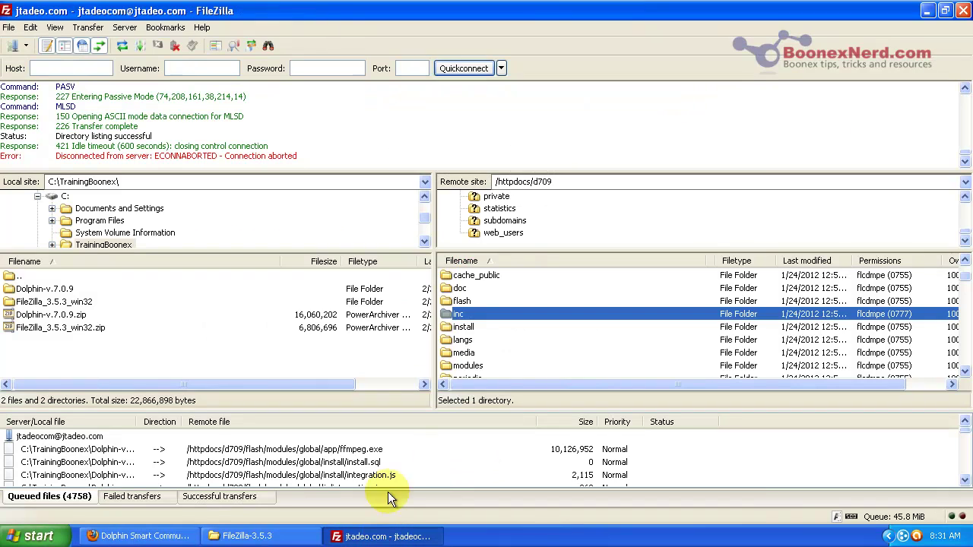
right_click(471, 314)
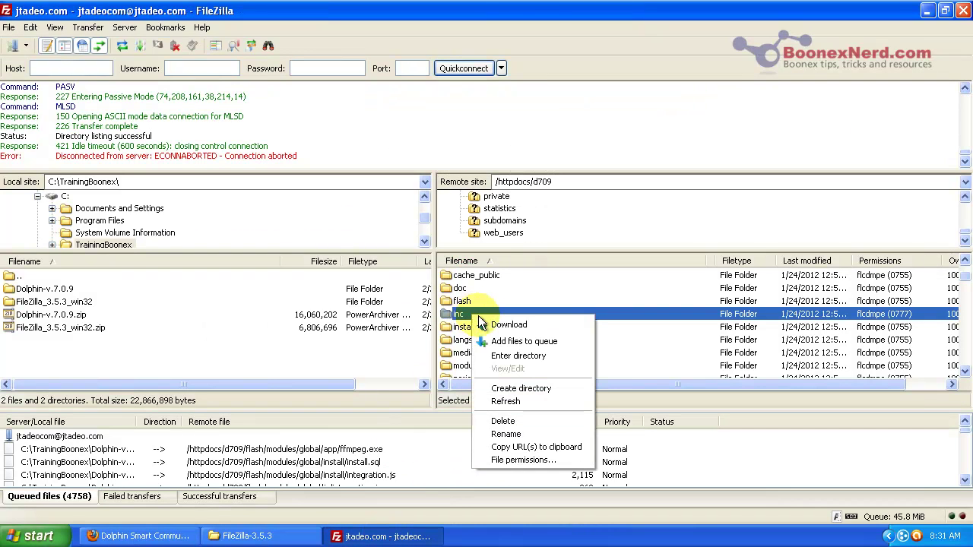
left_click(555, 461)
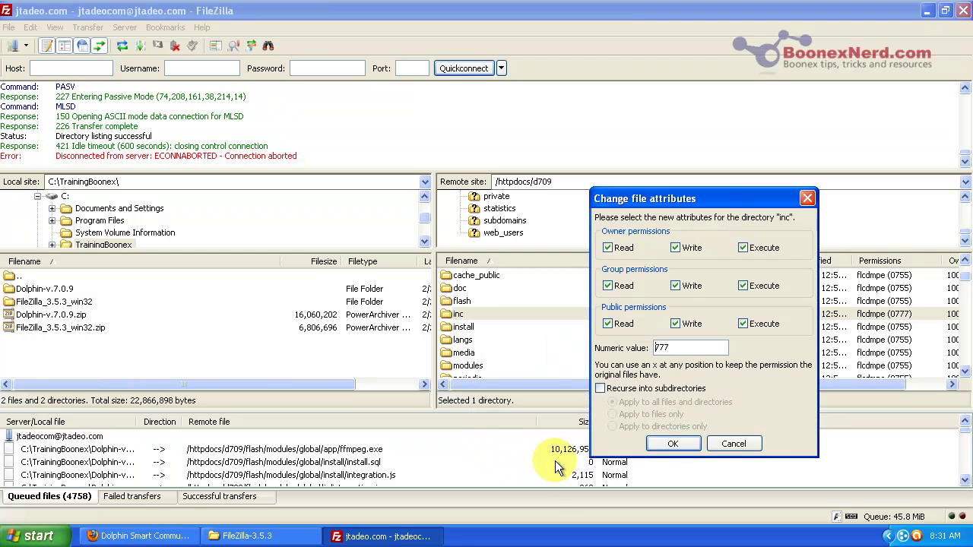
type("755")
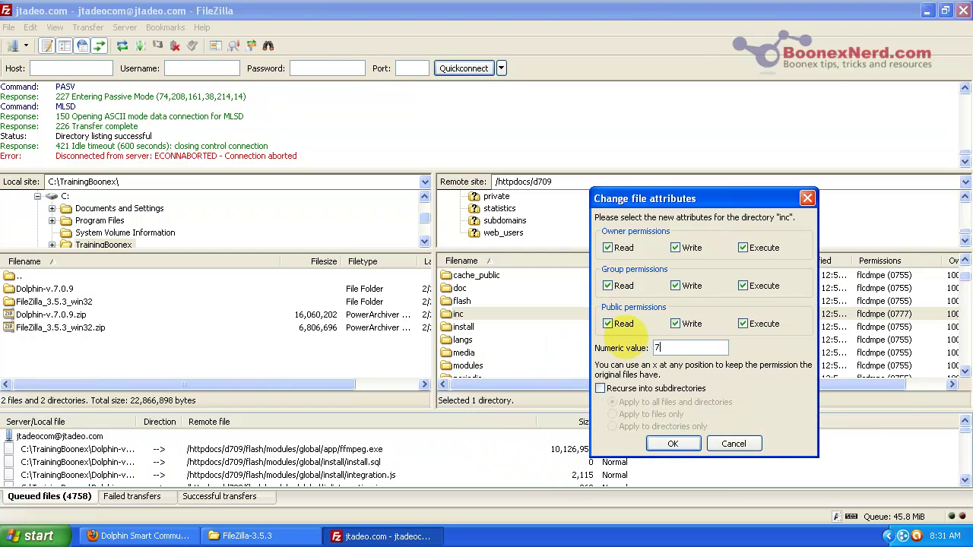
left_click(673, 443)
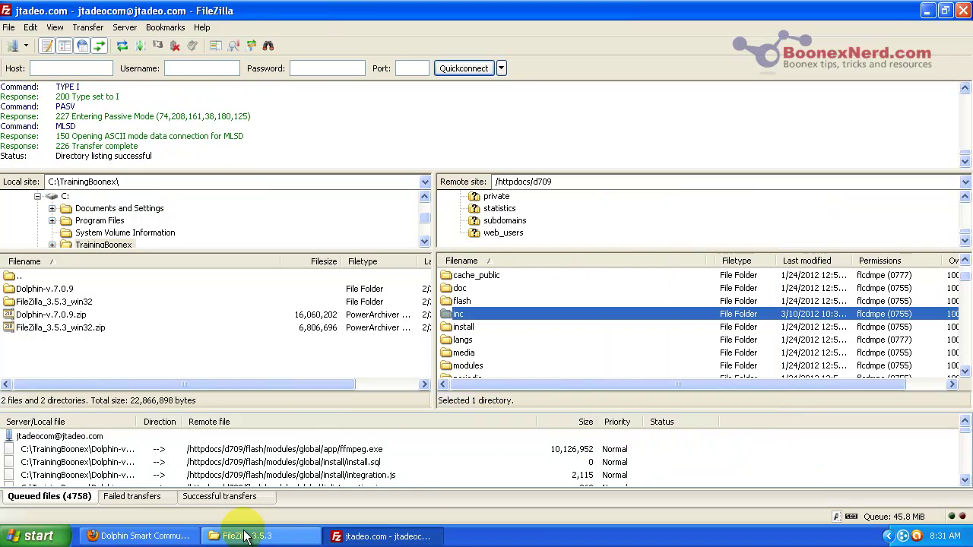
left_click(156, 537)
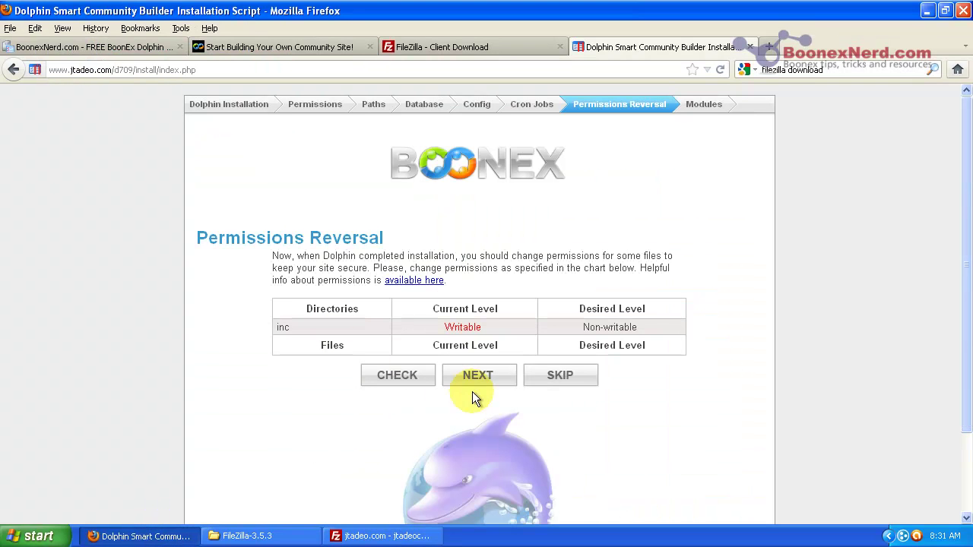
Step: Recheck inc as Non-writable, finish the step, and read the INSTALL directory removal warning
left_click(390, 380)
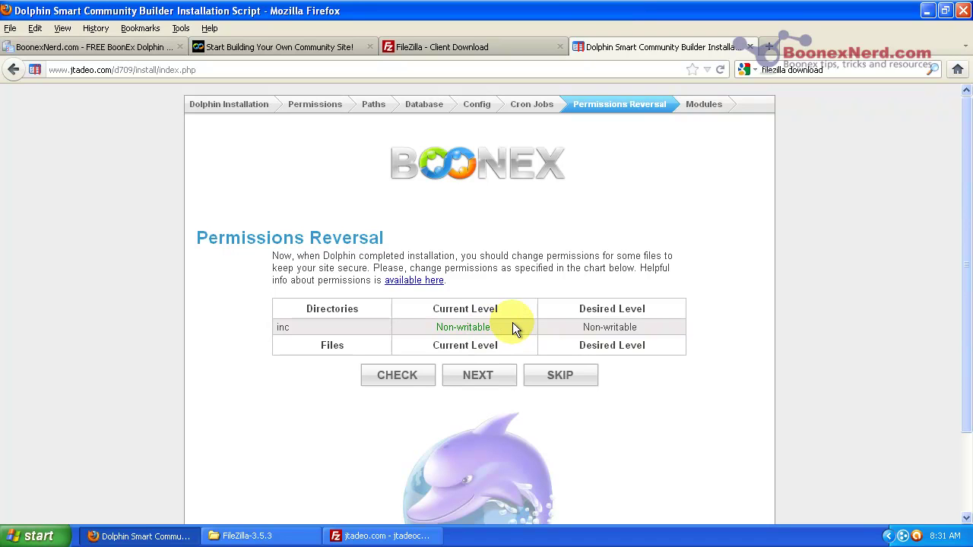
left_click(483, 381)
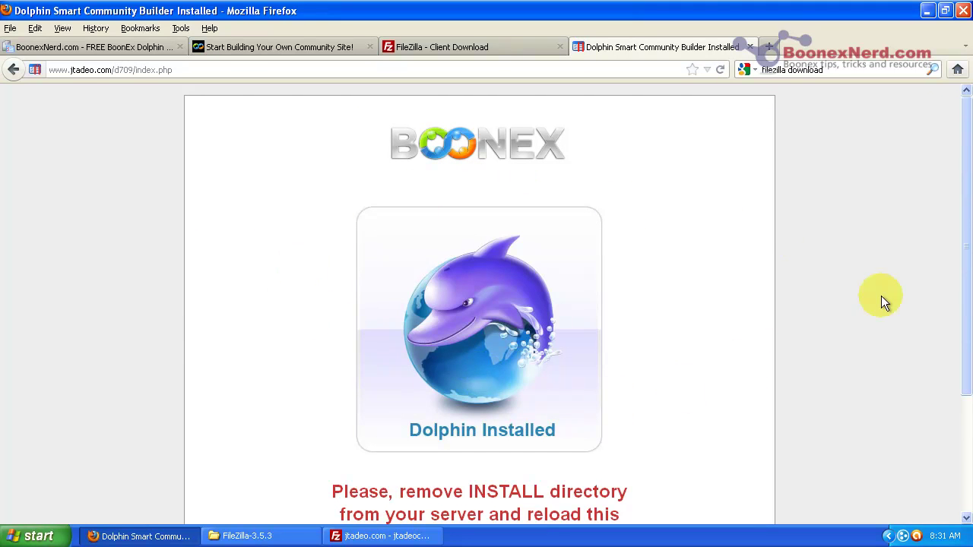
left_click_drag(967, 278, 958, 419)
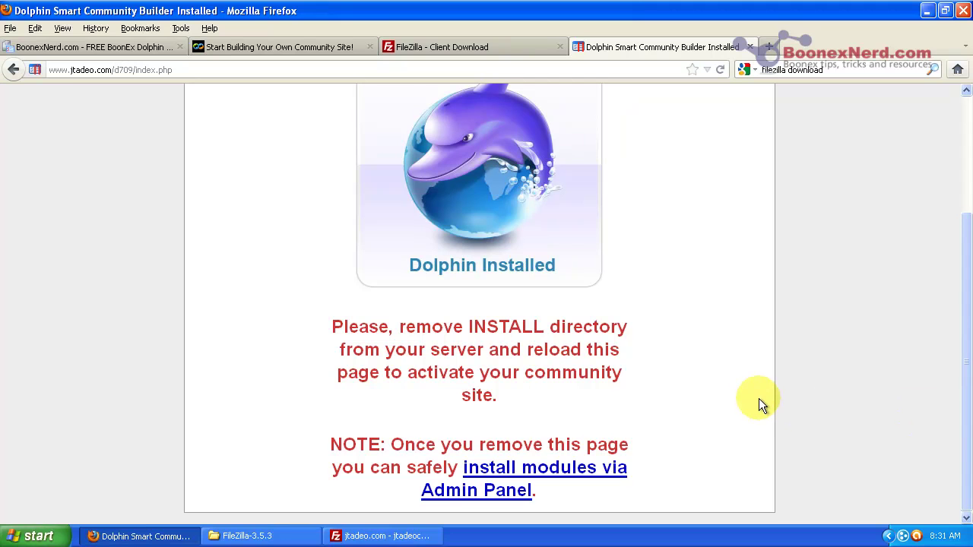
left_click(378, 536)
Step: Rename the remote install folder to install_REMOVEME
left_click(467, 327)
right_click(467, 327)
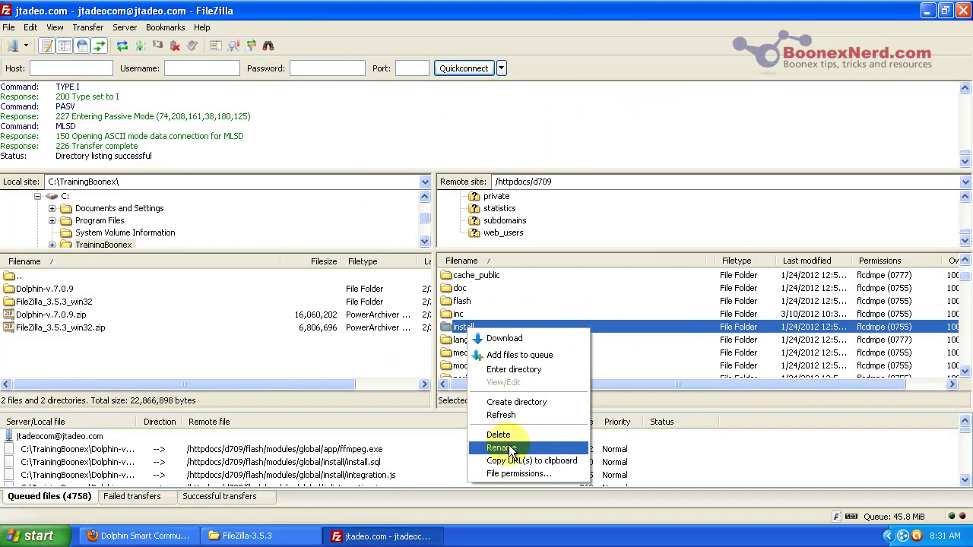
left_click(509, 448)
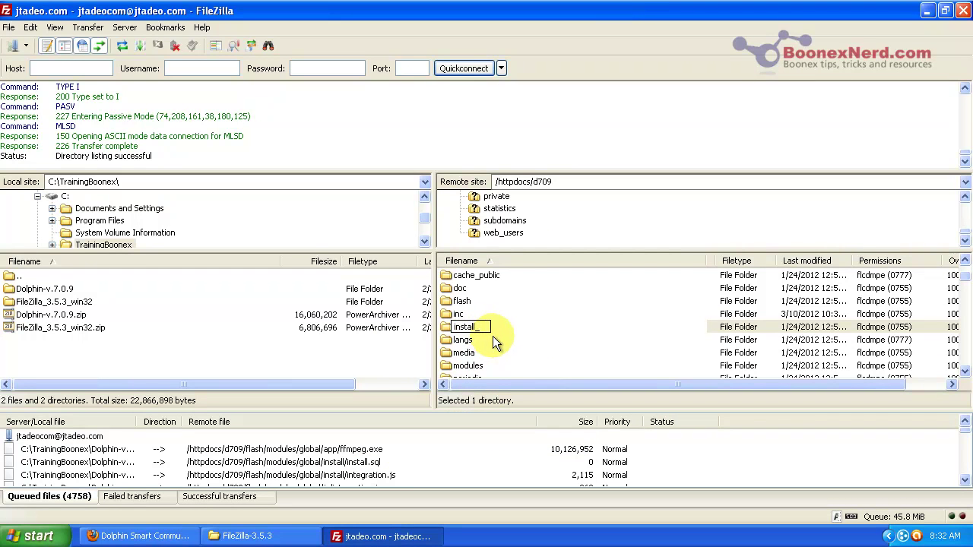
type("ME")
key("Return")
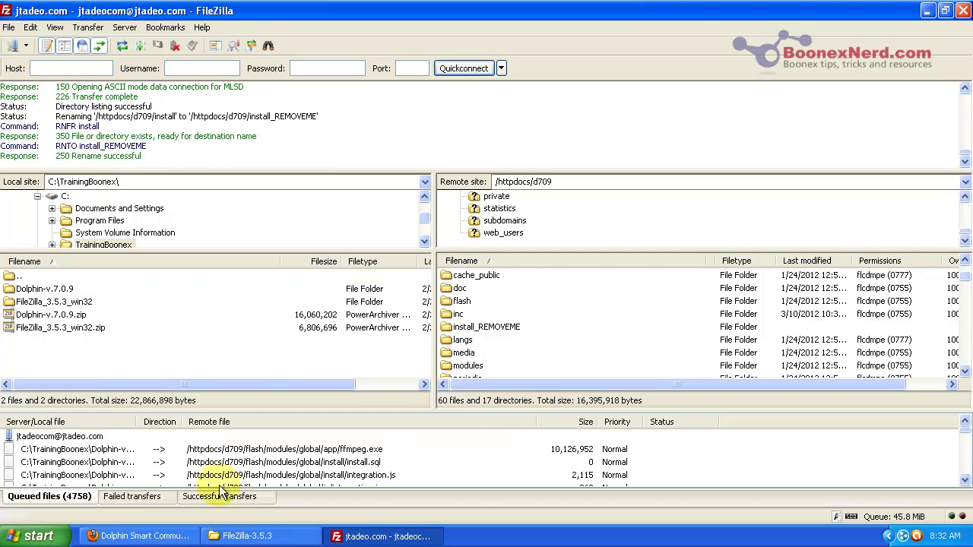
Step: Reload to activate the site, visit the admin Dashboard, then return to the community home page
left_click(145, 538)
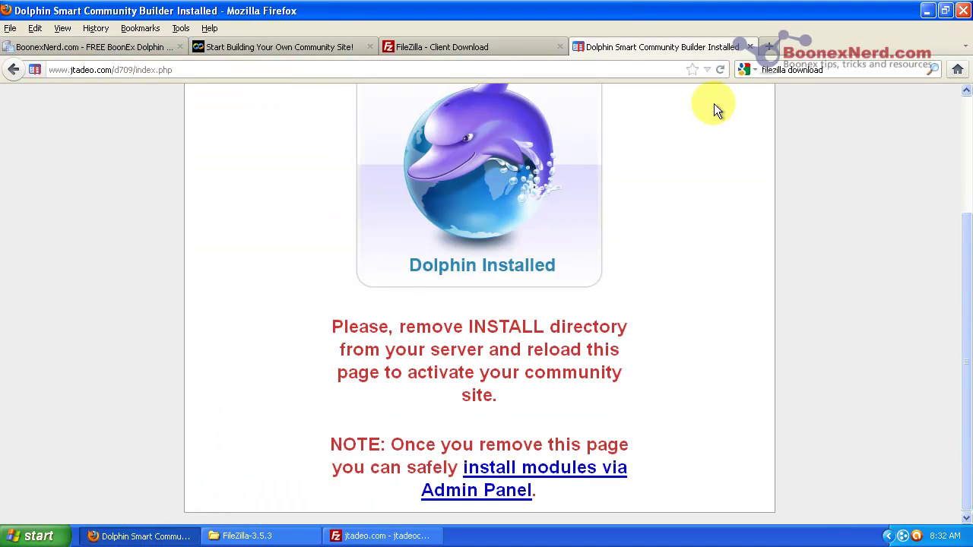
left_click(719, 70)
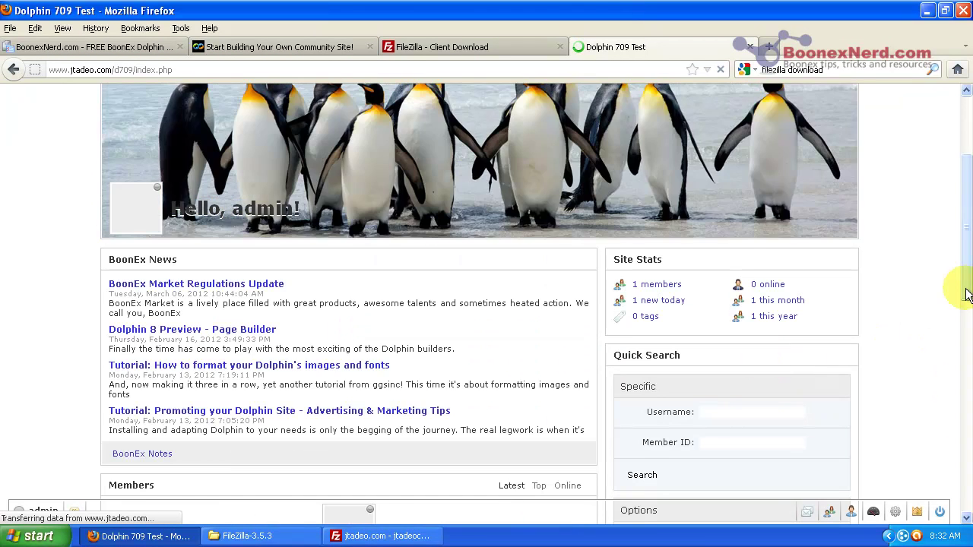
left_click_drag(967, 295, 970, 219)
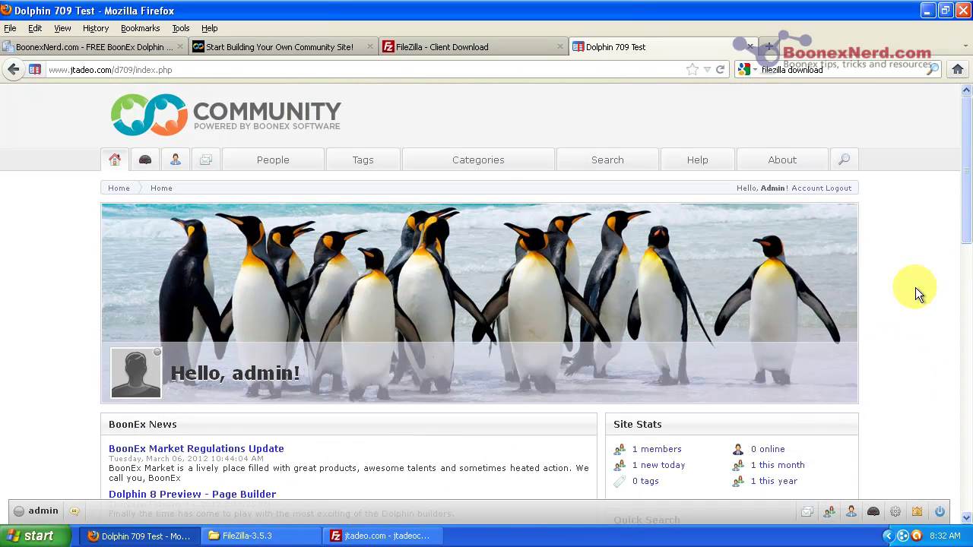
left_click(917, 513)
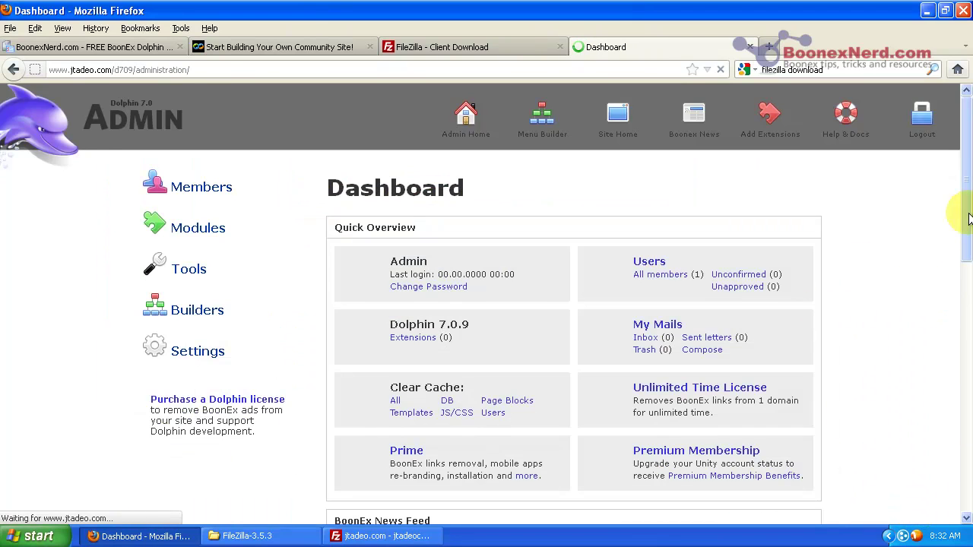
left_click_drag(970, 185, 950, 148)
left_click(616, 124)
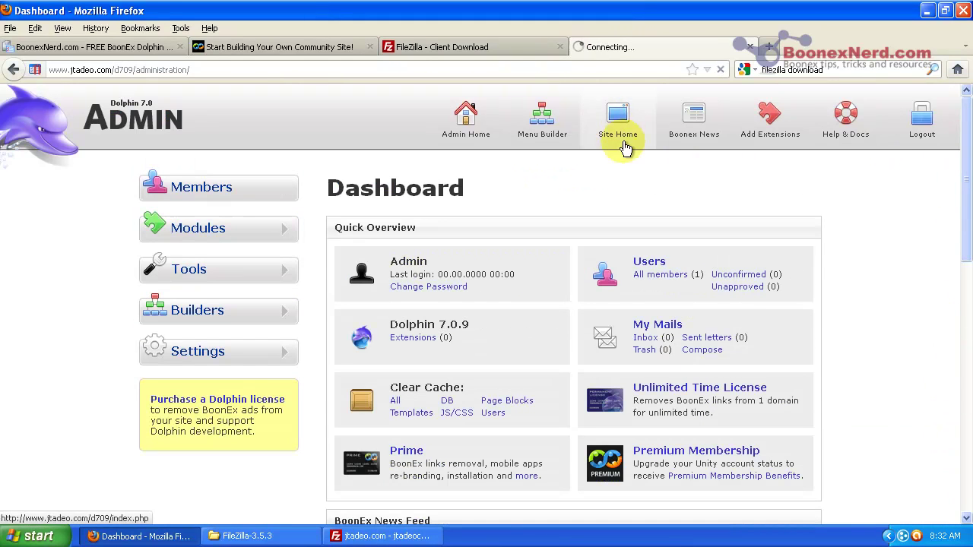